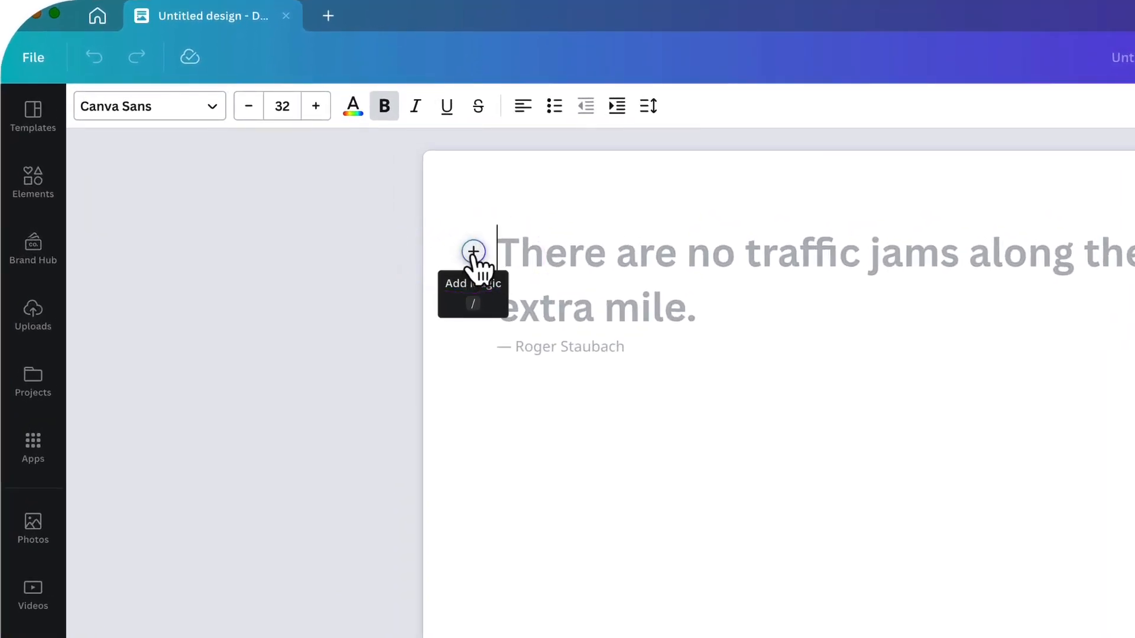
- Generate text in the blank doc using Magic Write with the prompt "Give me 30 best social media tips for small business"
{"action": "left_click", "coordinate": [473, 252]}
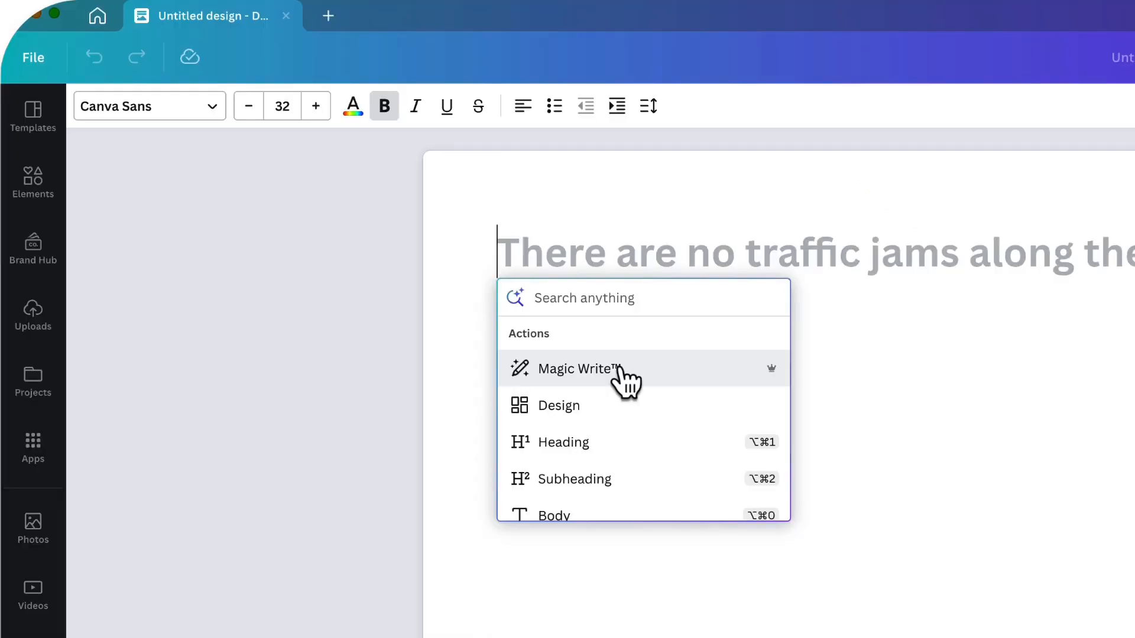
{"action": "left_click", "coordinate": [577, 378]}
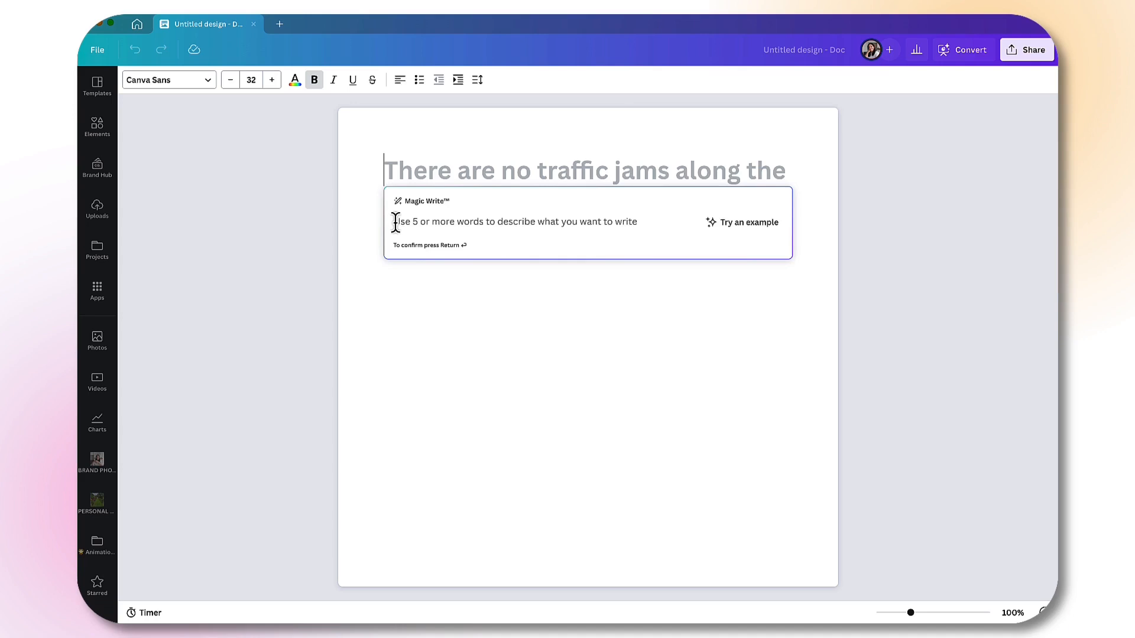
{"action": "type", "text": "Giv"}
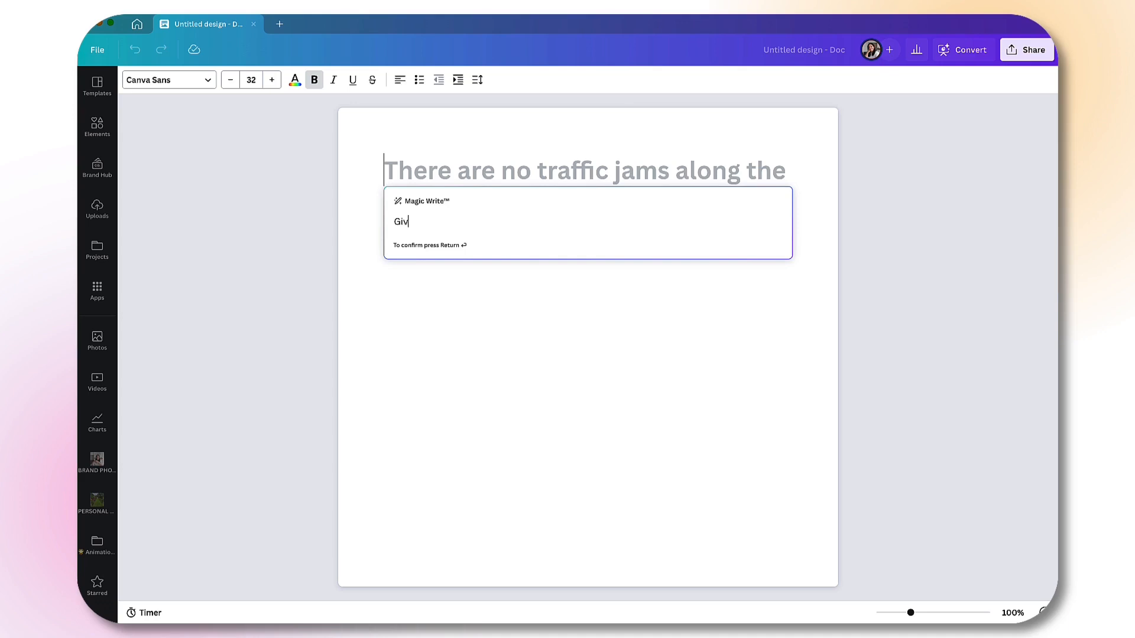
{"action": "type", "text": "e me 30 best social media tips f"}
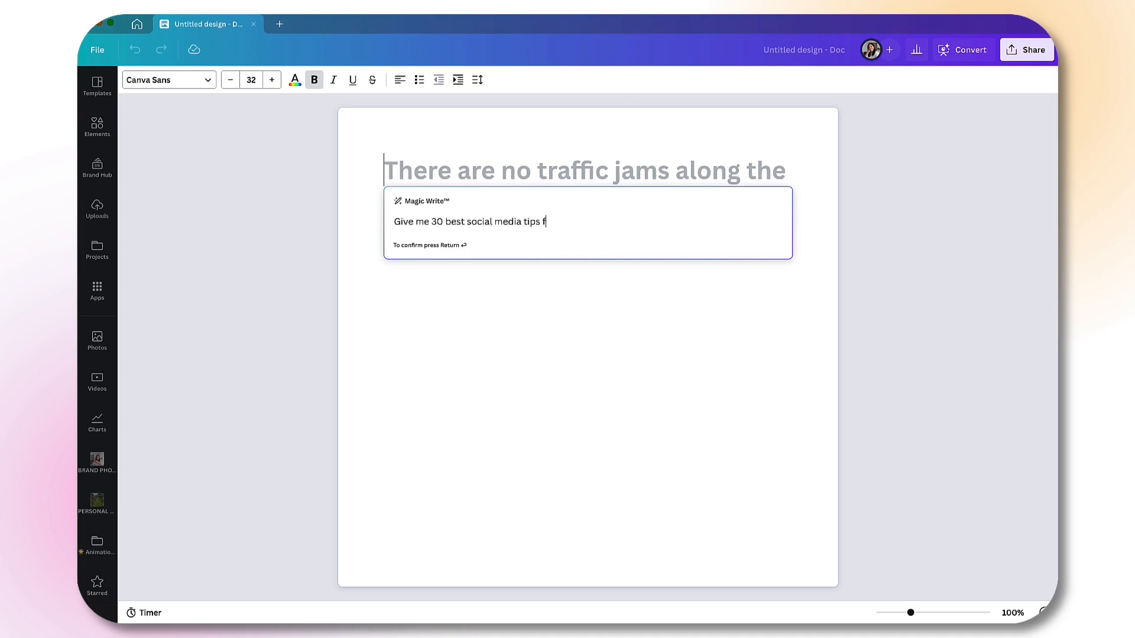
{"action": "type", "text": "or small business"}
{"action": "key", "text": "Return"}
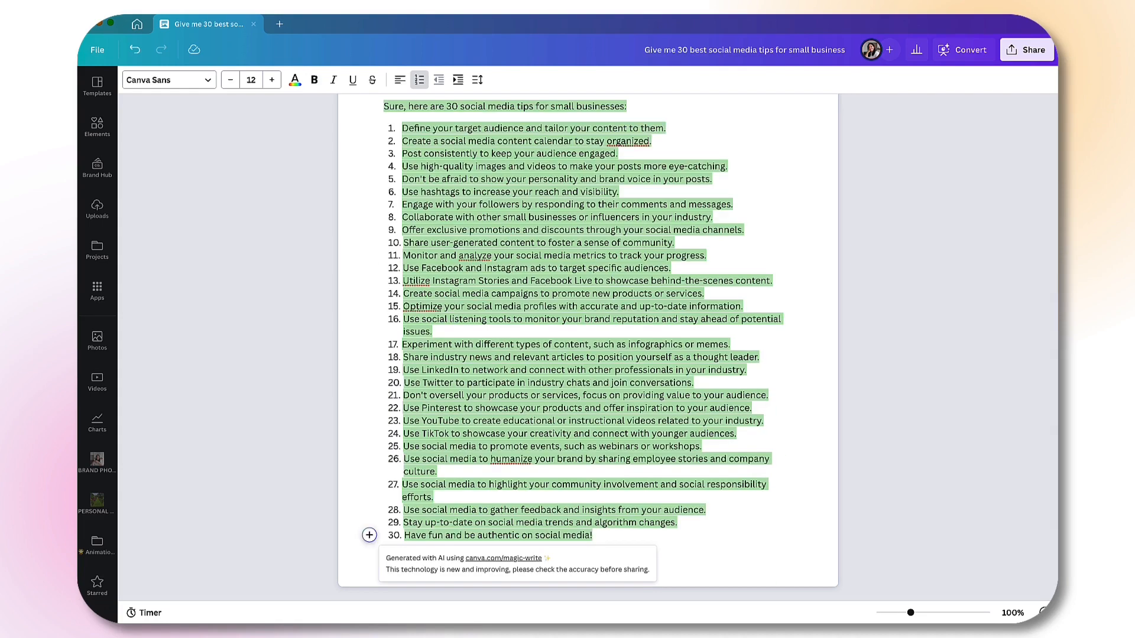
{"action": "scroll", "coordinate": [482, 212], "scroll_direction": "up", "scroll_amount": 2}
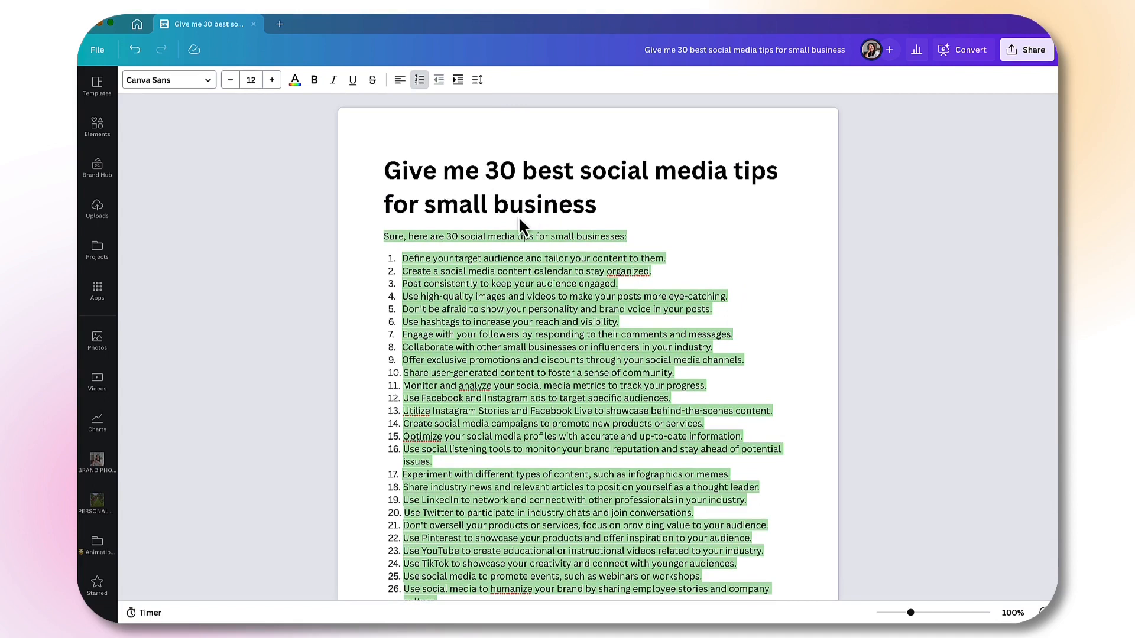
{"action": "scroll", "coordinate": [521, 220], "scroll_direction": "down", "scroll_amount": 2}
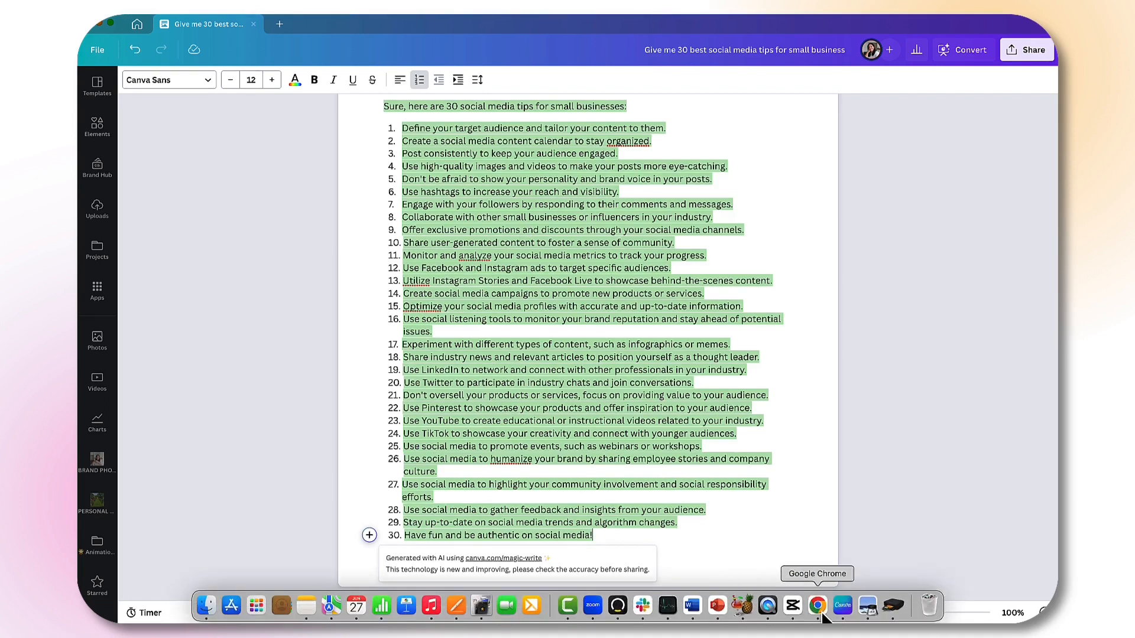
- Switch to Google Chrome and create a blank Google Sheets spreadsheet from Google Drive
{"action": "left_click", "coordinate": [818, 597]}
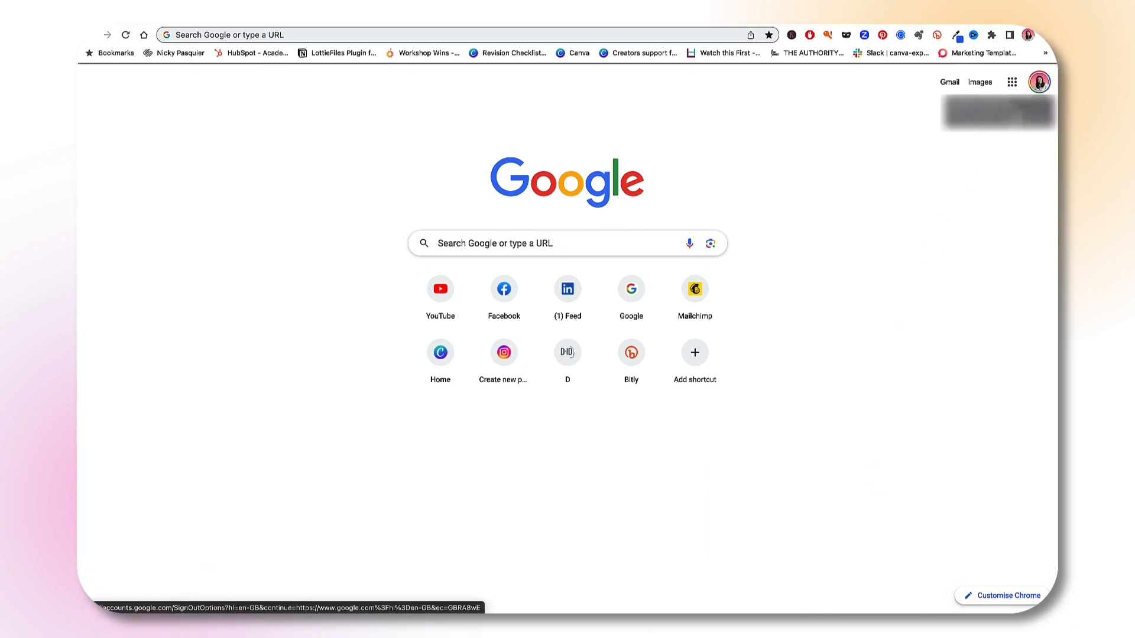
{"action": "left_click", "coordinate": [1012, 82]}
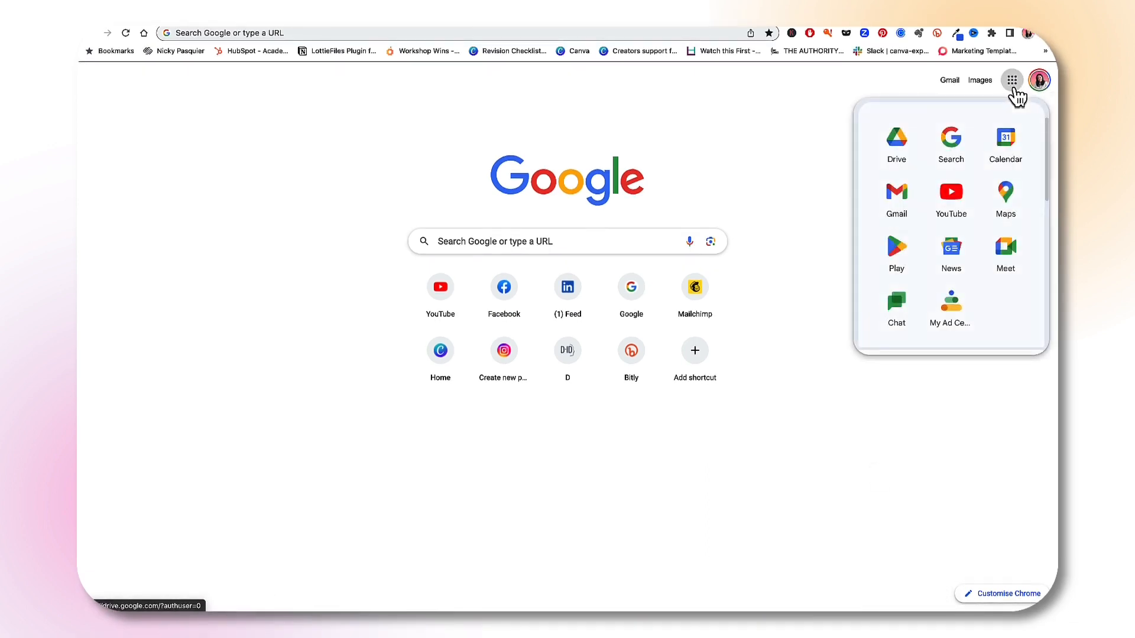
{"action": "left_click", "coordinate": [899, 143]}
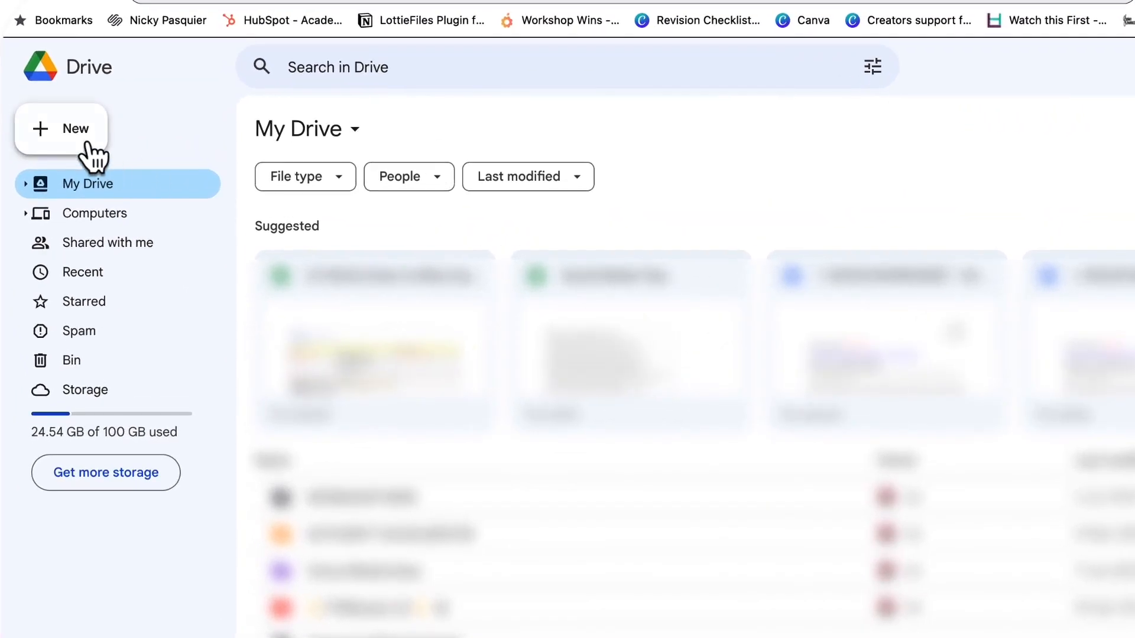
{"action": "left_click", "coordinate": [57, 147]}
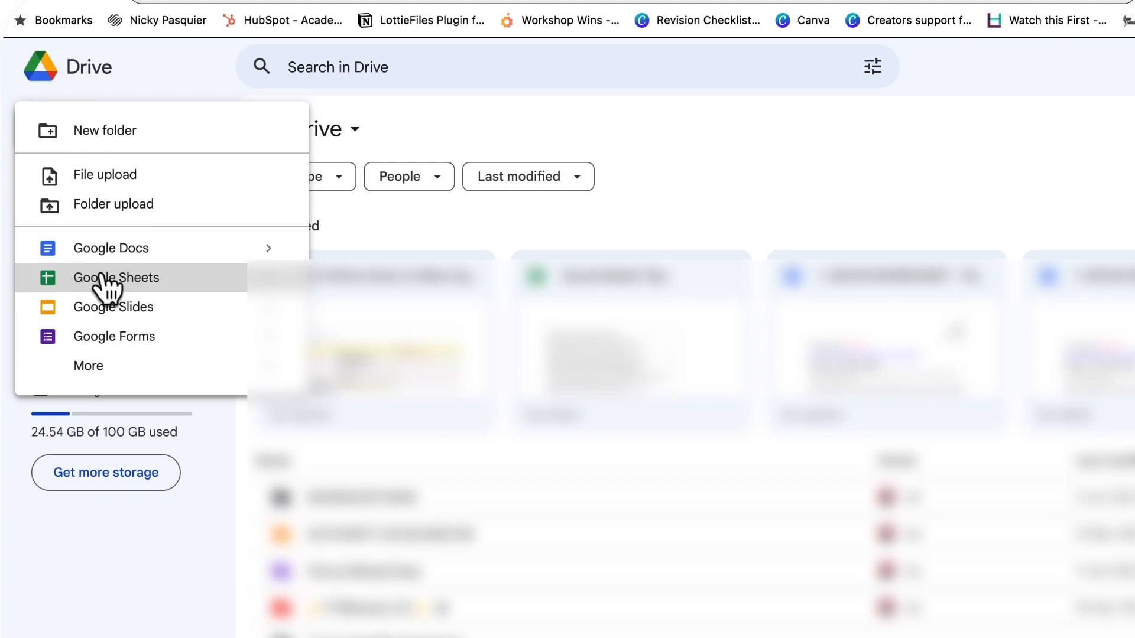
{"action": "left_click", "coordinate": [110, 278]}
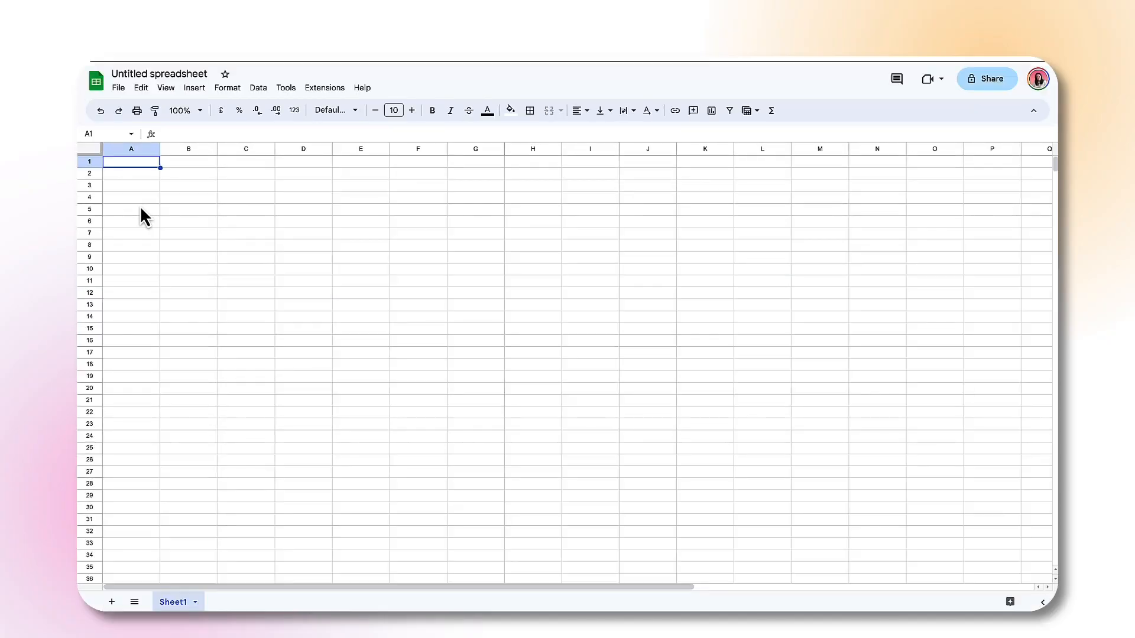
- Switch back to Canva and copy the full numbered list of 30 tips, leaving out the introductory line
{"action": "mouse_move", "coordinate": [621, 609]}
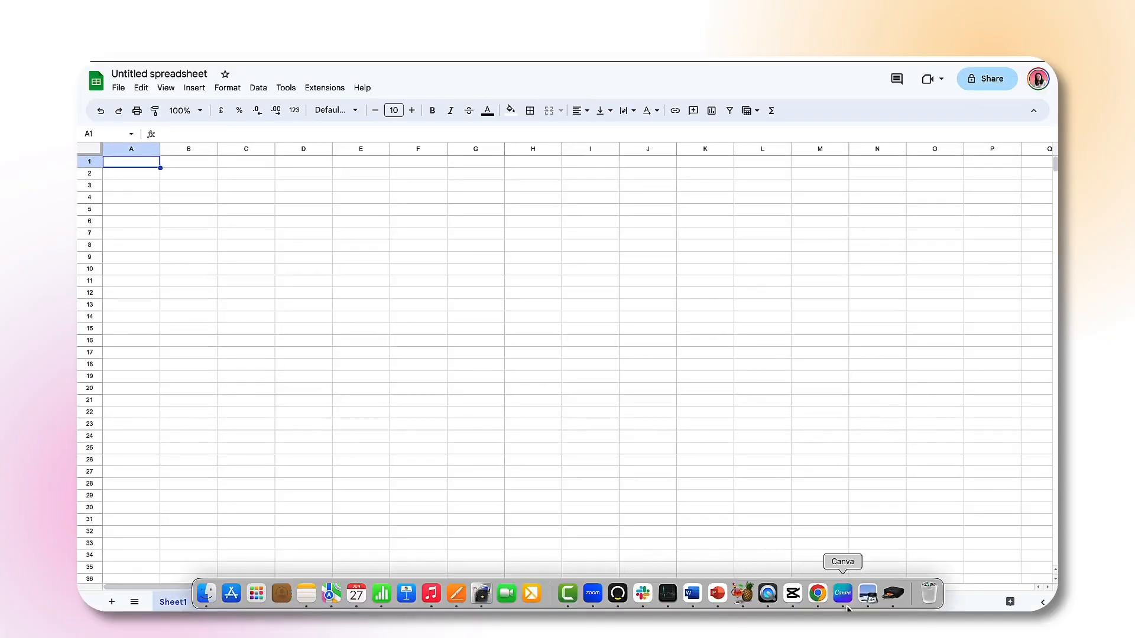
{"action": "left_click", "coordinate": [843, 594]}
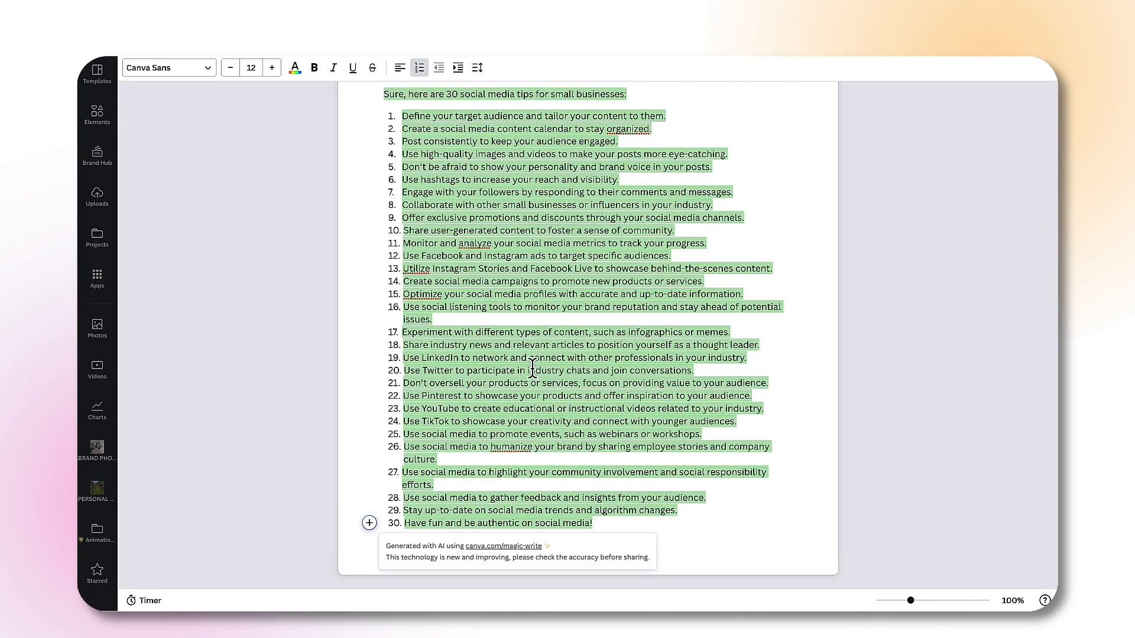
{"action": "left_click", "coordinate": [401, 116]}
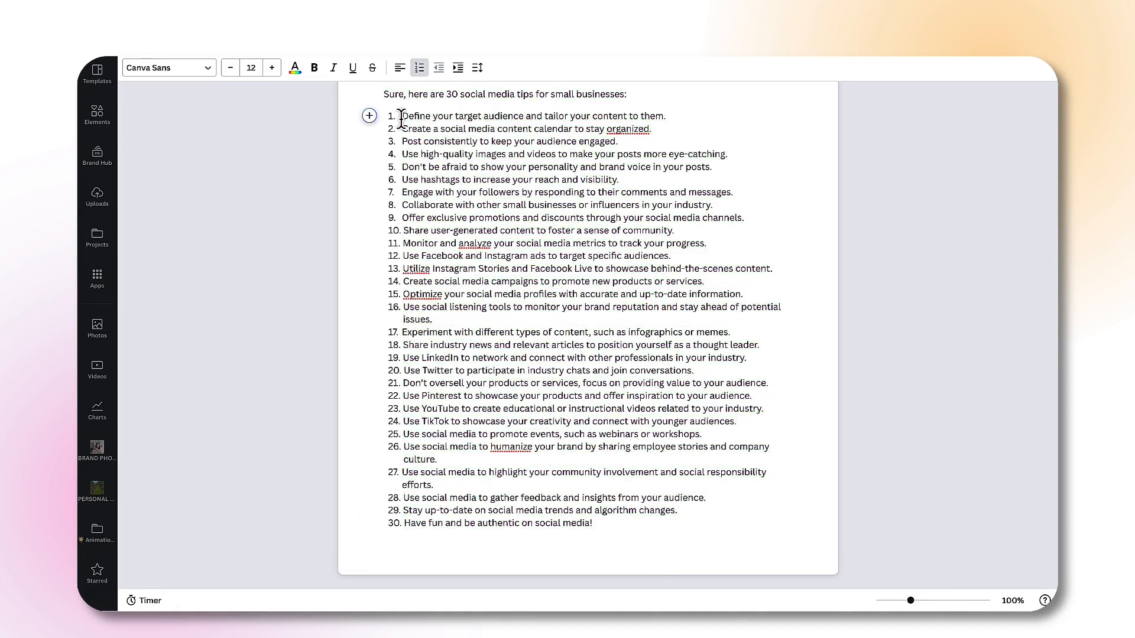
{"action": "left_click_drag", "start_coordinate": [401, 116], "coordinate": [625, 524]}
{"action": "key", "text": "ctrl+c"}
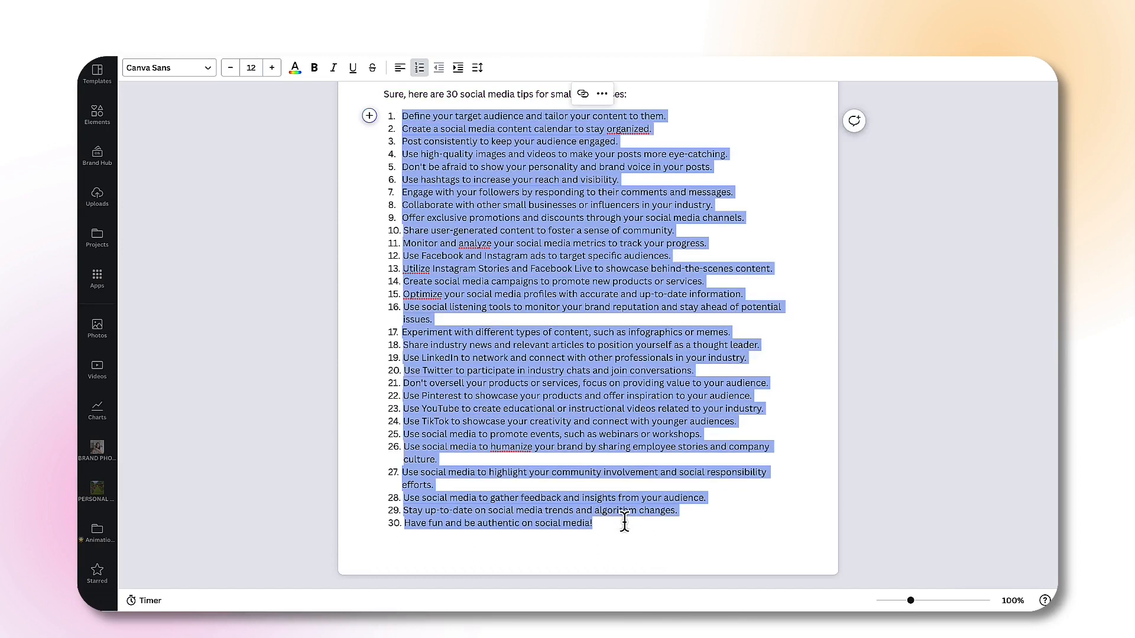
- Switch to the blank spreadsheet in Google Chrome and paste the copied tips into column A starting at cell A1
{"action": "mouse_move", "coordinate": [940, 597]}
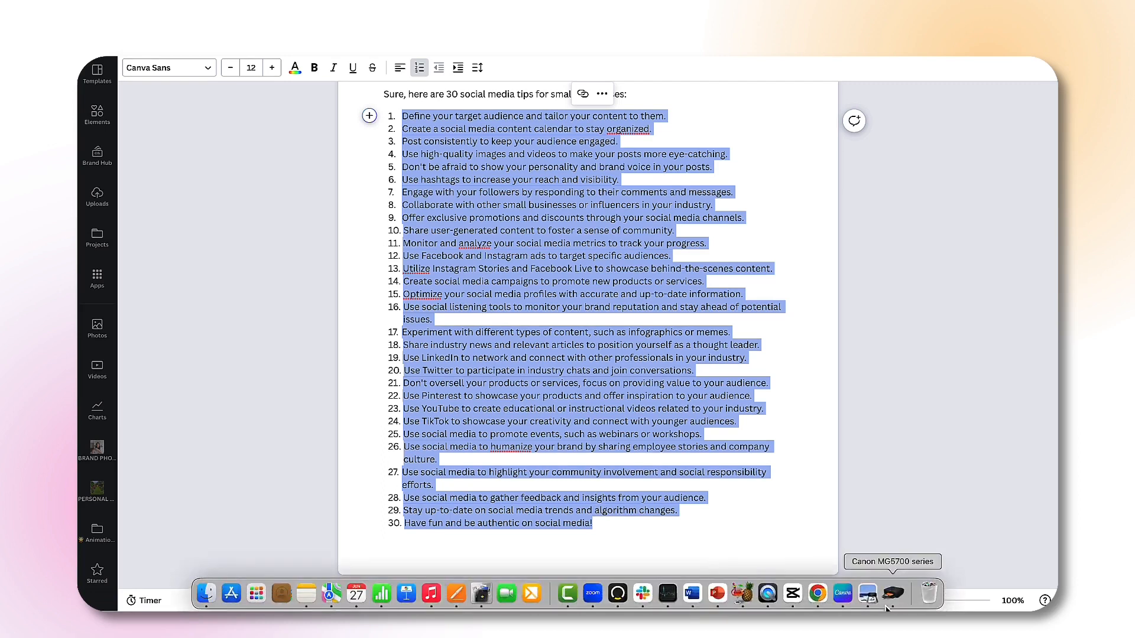
{"action": "left_click", "coordinate": [815, 598]}
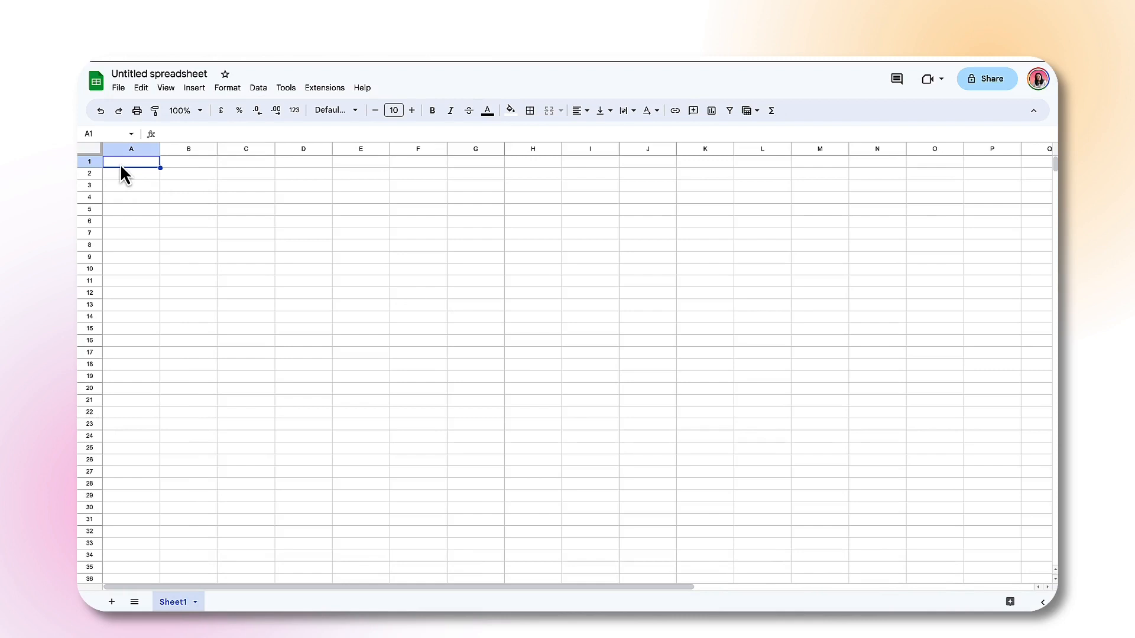
{"action": "key", "text": "ctrl+v"}
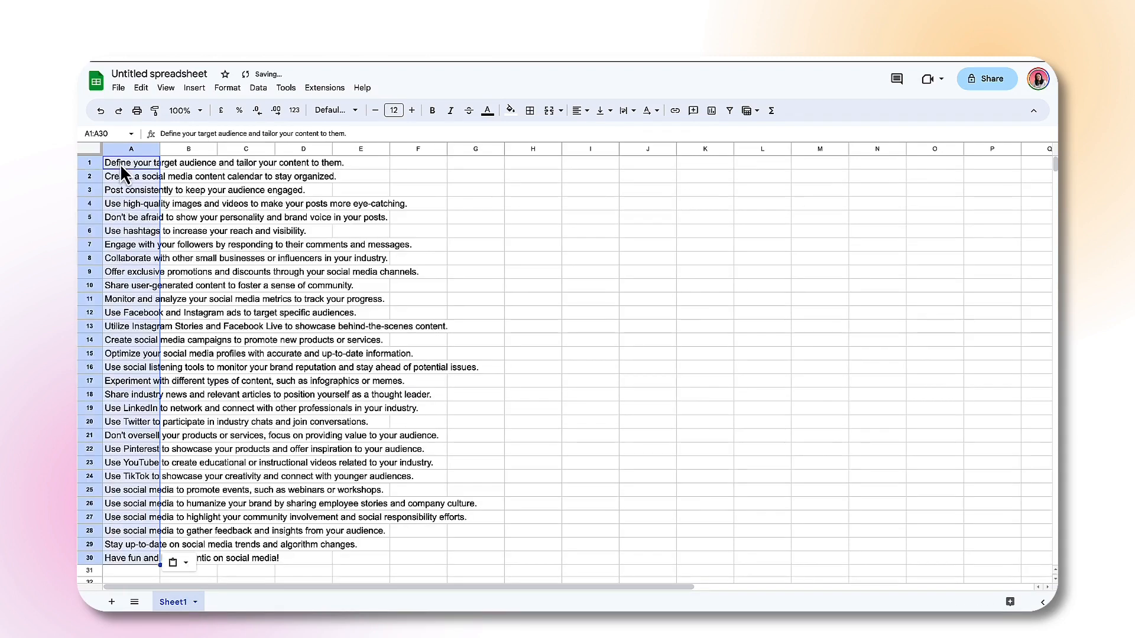
{"action": "left_click", "coordinate": [453, 285]}
{"action": "scroll", "coordinate": [451, 281], "scroll_direction": "down", "scroll_amount": 4}
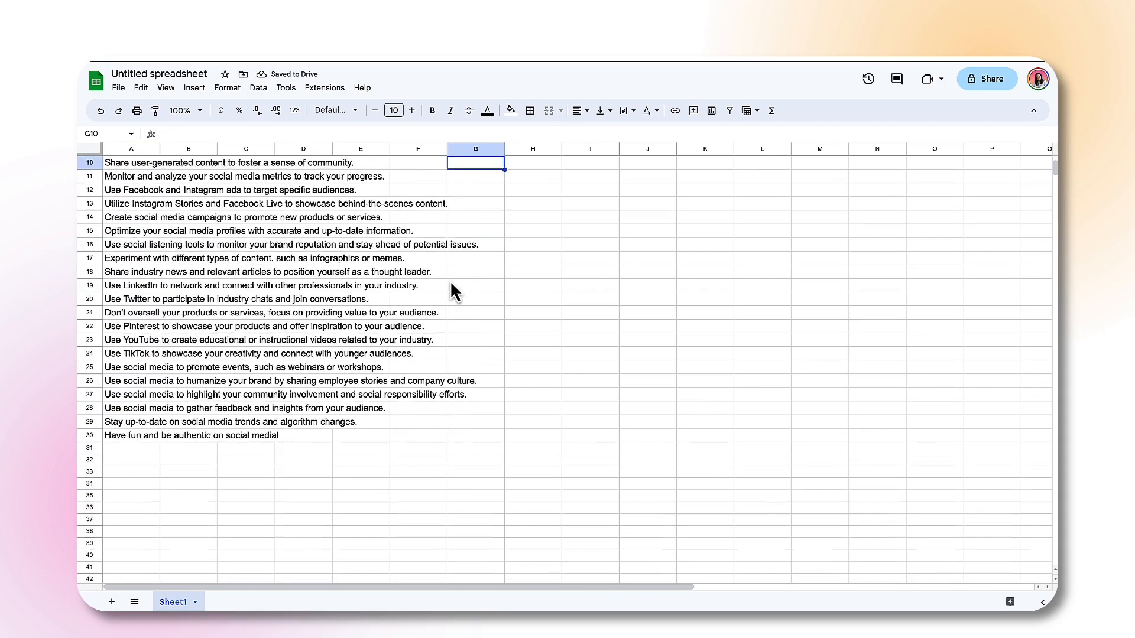
{"action": "scroll", "coordinate": [450, 281], "scroll_direction": "up", "scroll_amount": 4}
{"action": "scroll", "coordinate": [451, 281], "scroll_direction": "right", "scroll_amount": 1}
{"action": "scroll", "coordinate": [450, 281], "scroll_direction": "left", "scroll_amount": 1}
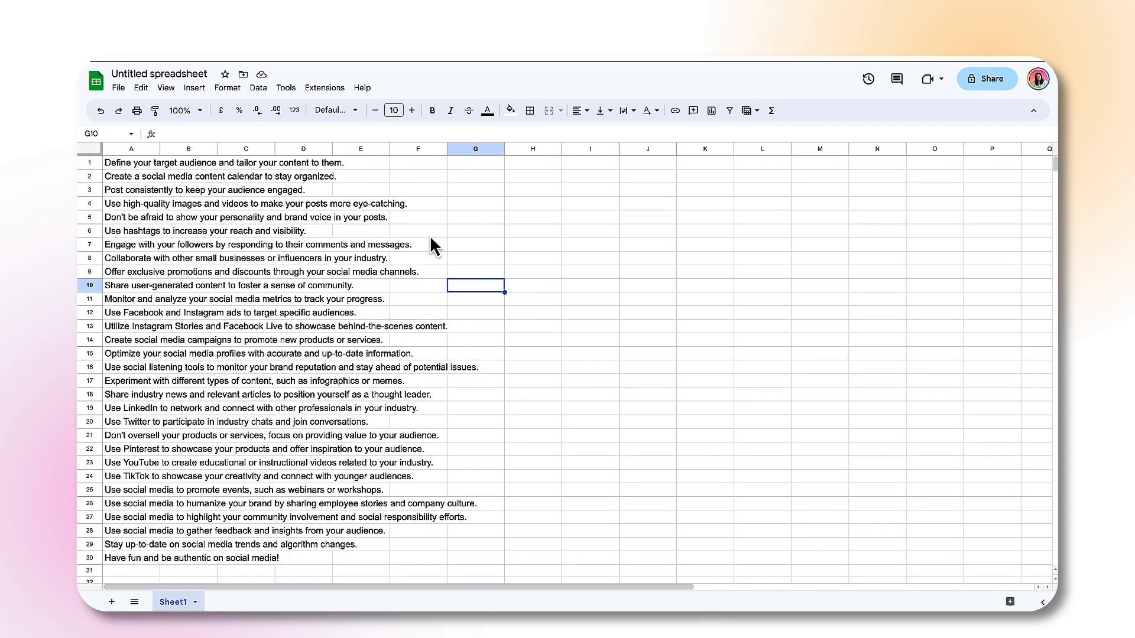
- Rename the spreadsheet as "Social Media Tips"
{"action": "left_click", "coordinate": [205, 75]}
{"action": "type", "text": "So"}
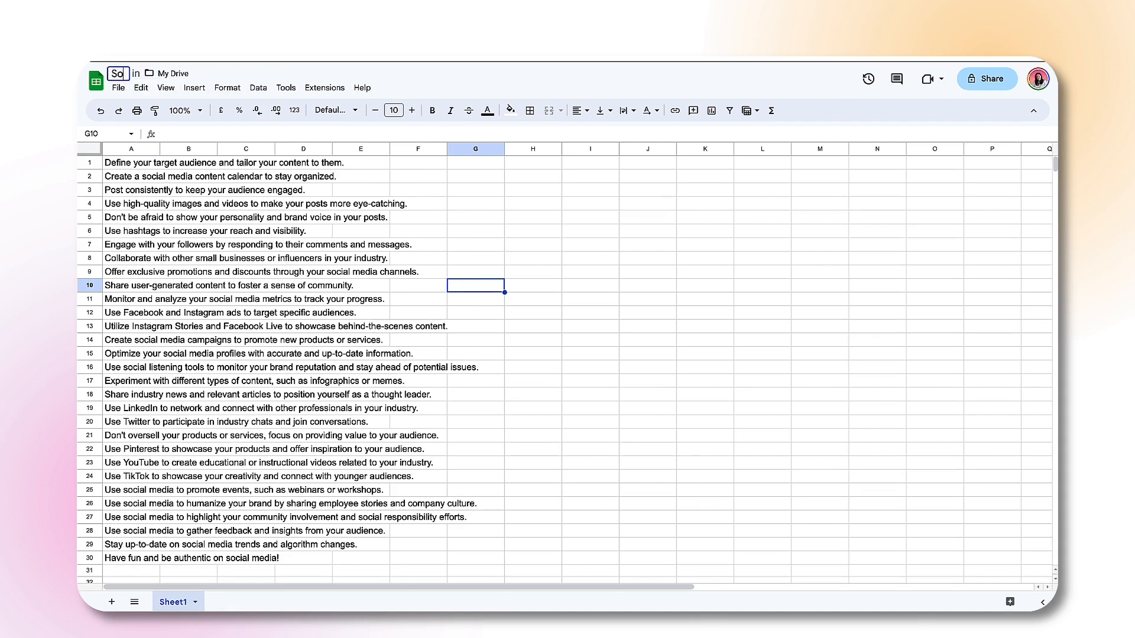
{"action": "type", "text": "cial Media Tips"}
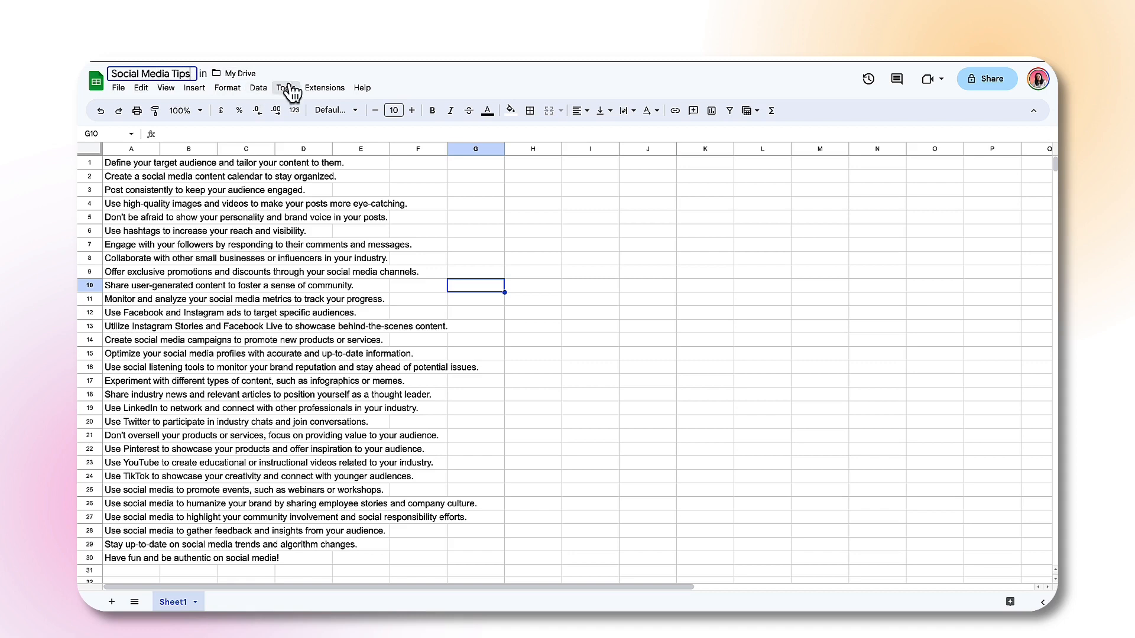
{"action": "key", "text": "Return"}
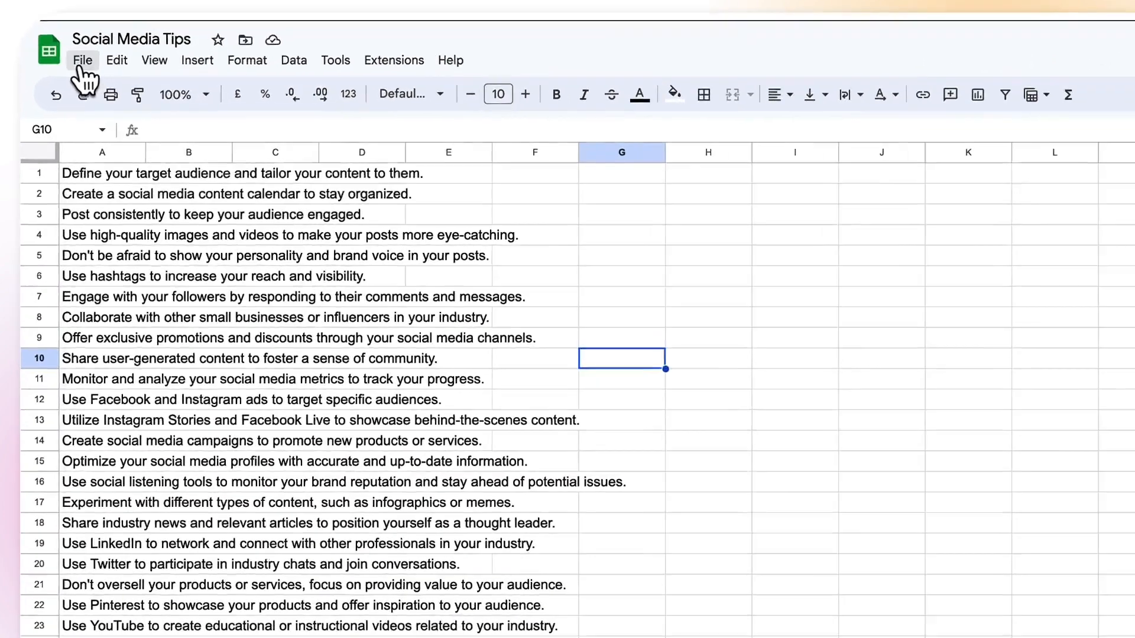
- Download the spreadsheet as comma-separated values (.csv) and save it to the Desktop
{"action": "left_click", "coordinate": [118, 89]}
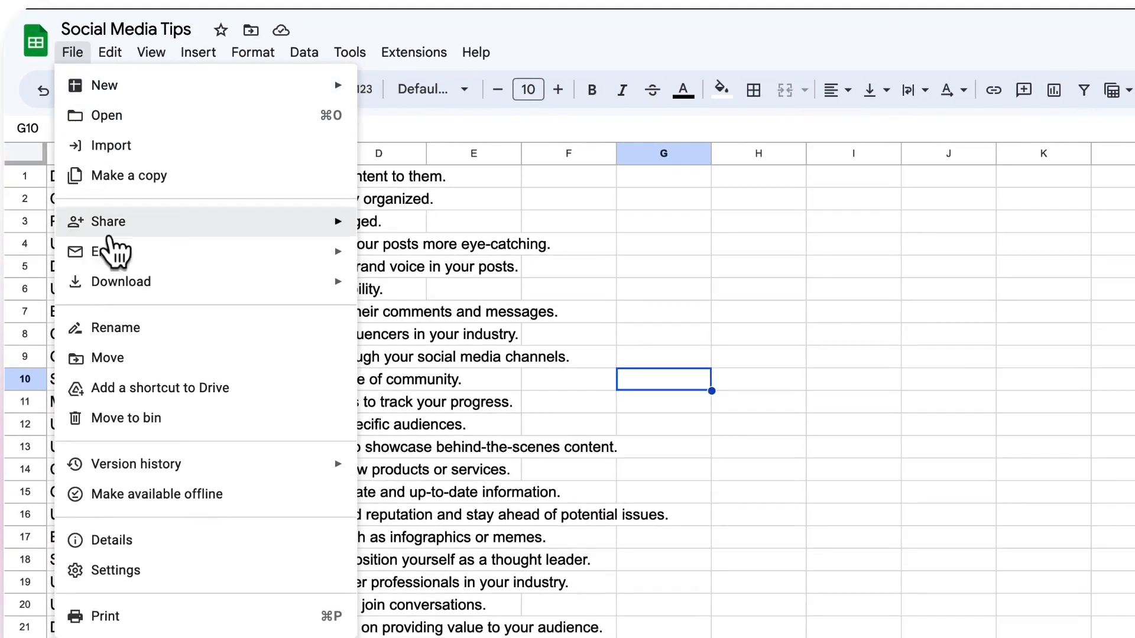
{"action": "mouse_move", "coordinate": [122, 278]}
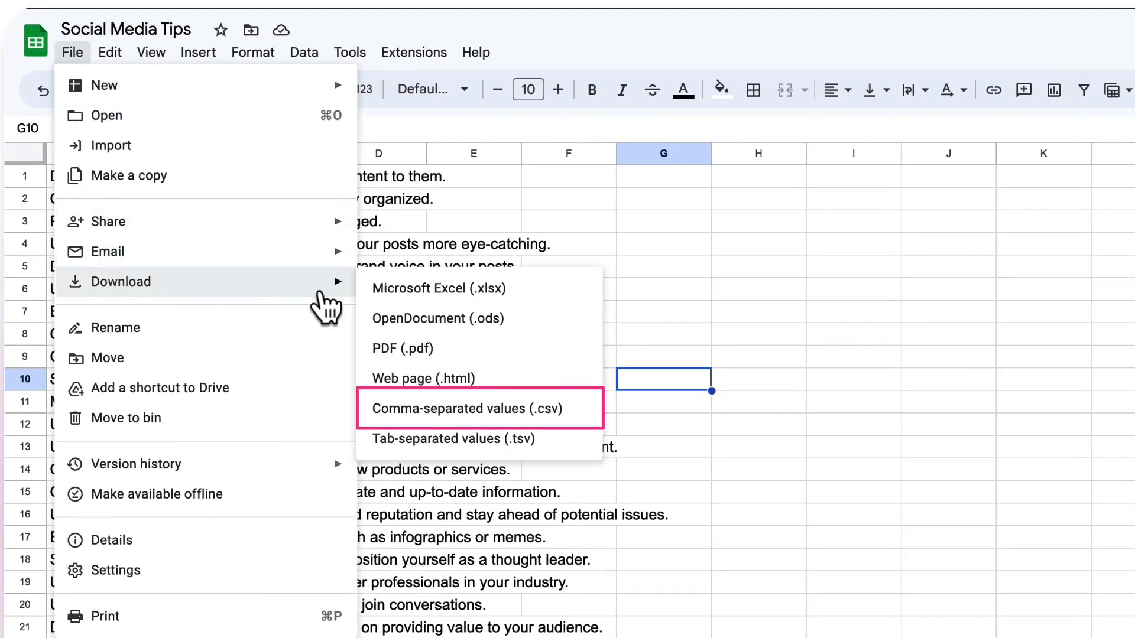
{"action": "left_click", "coordinate": [429, 413]}
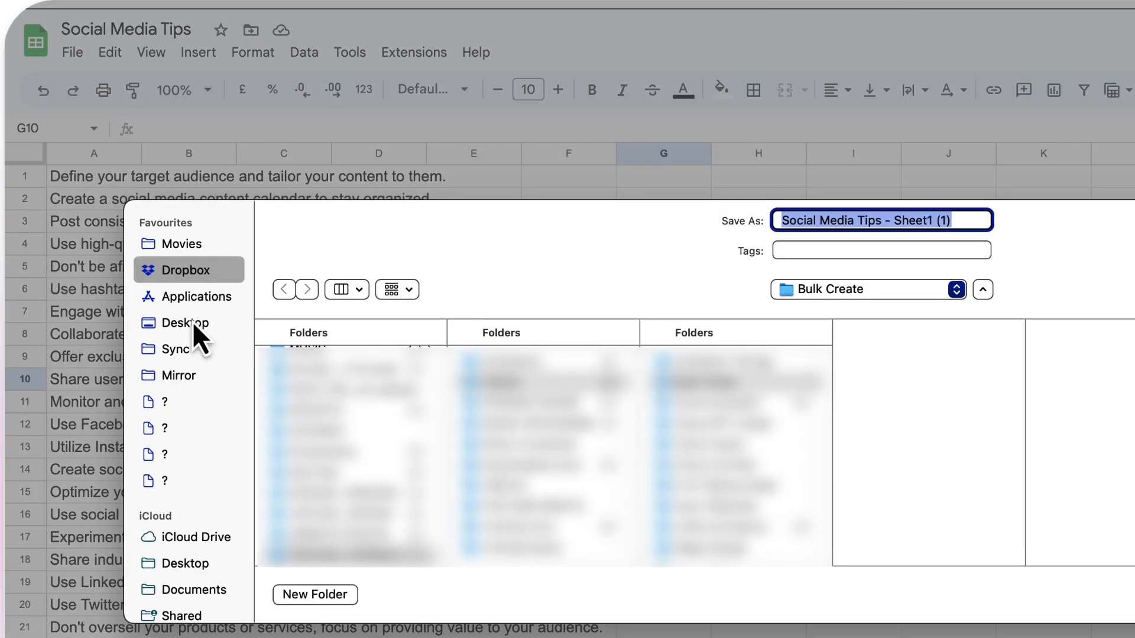
{"action": "left_click", "coordinate": [233, 324]}
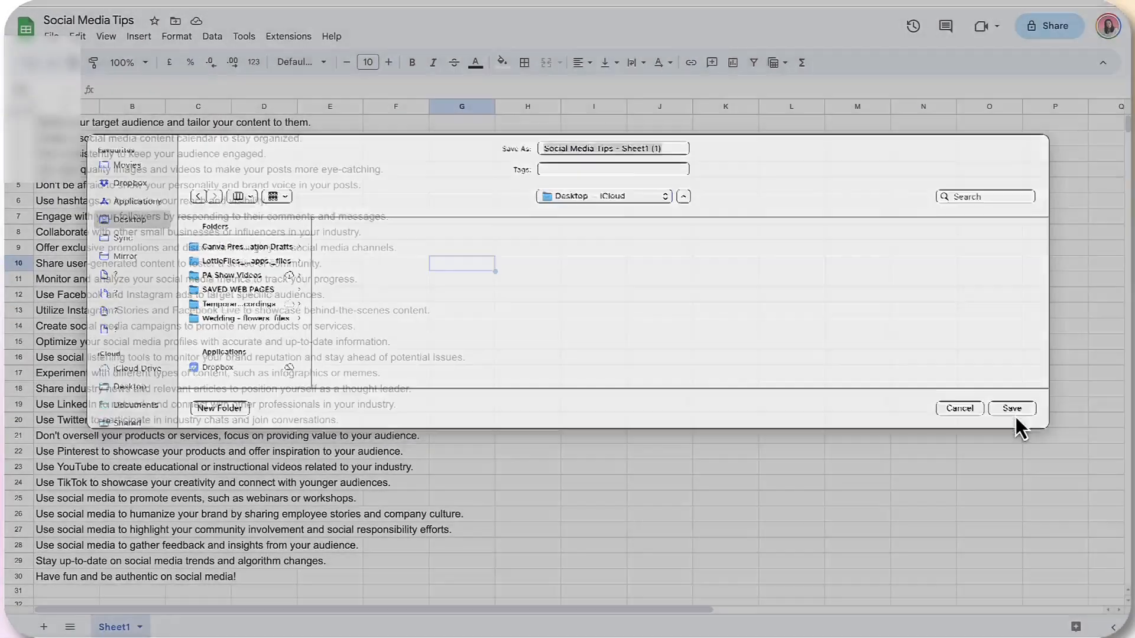
{"action": "left_click", "coordinate": [1014, 414]}
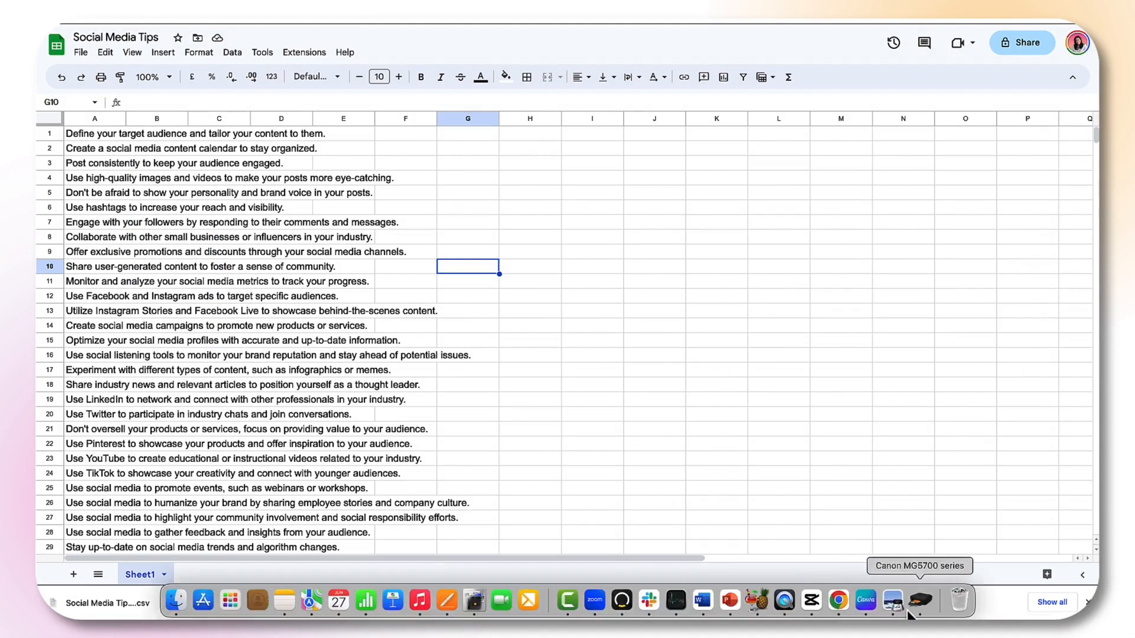
- Switch to Canva, open the recent "BULK CREATE - Social Media T..." design from the home page and collapse its template browser
{"action": "left_click", "coordinate": [866, 600]}
{"action": "left_click", "coordinate": [771, 550]}
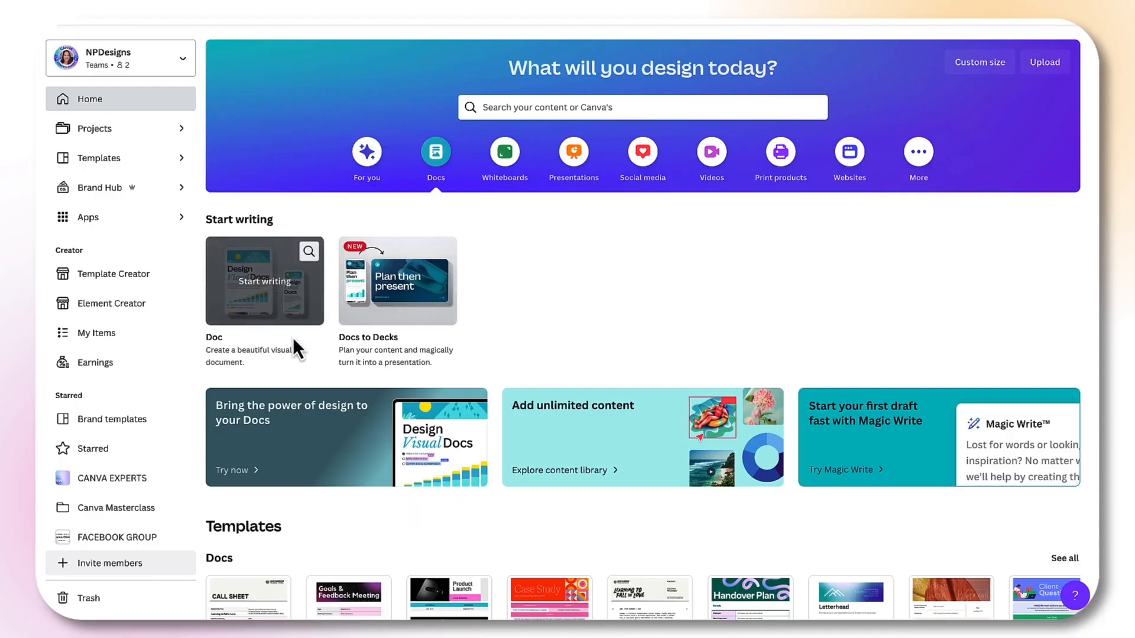
{"action": "left_click", "coordinate": [367, 169]}
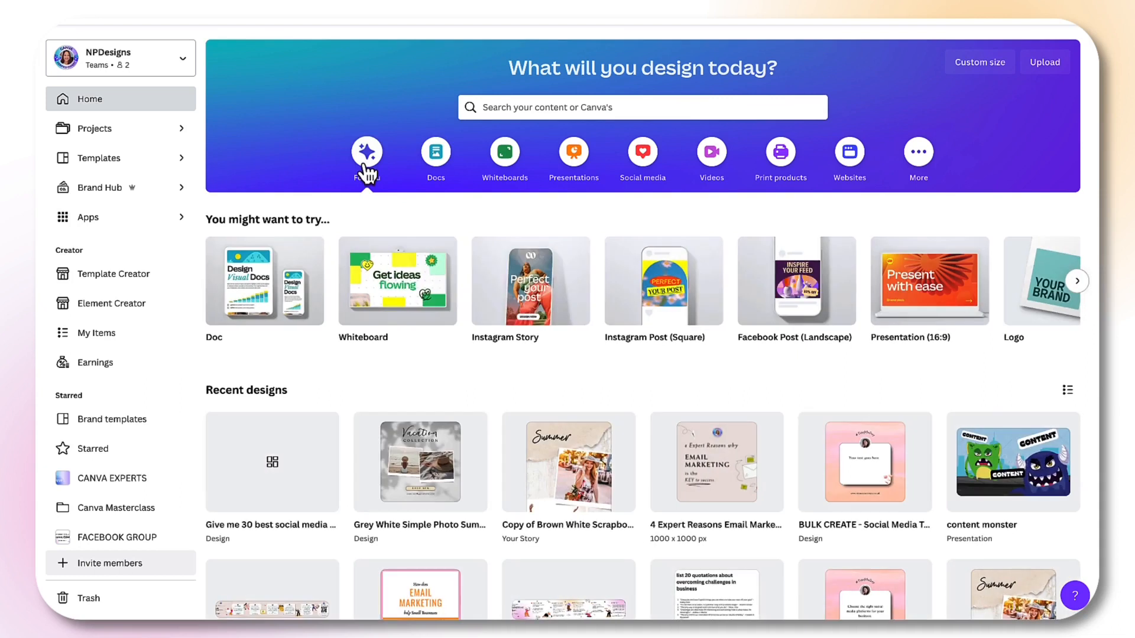
{"action": "left_click", "coordinate": [842, 489]}
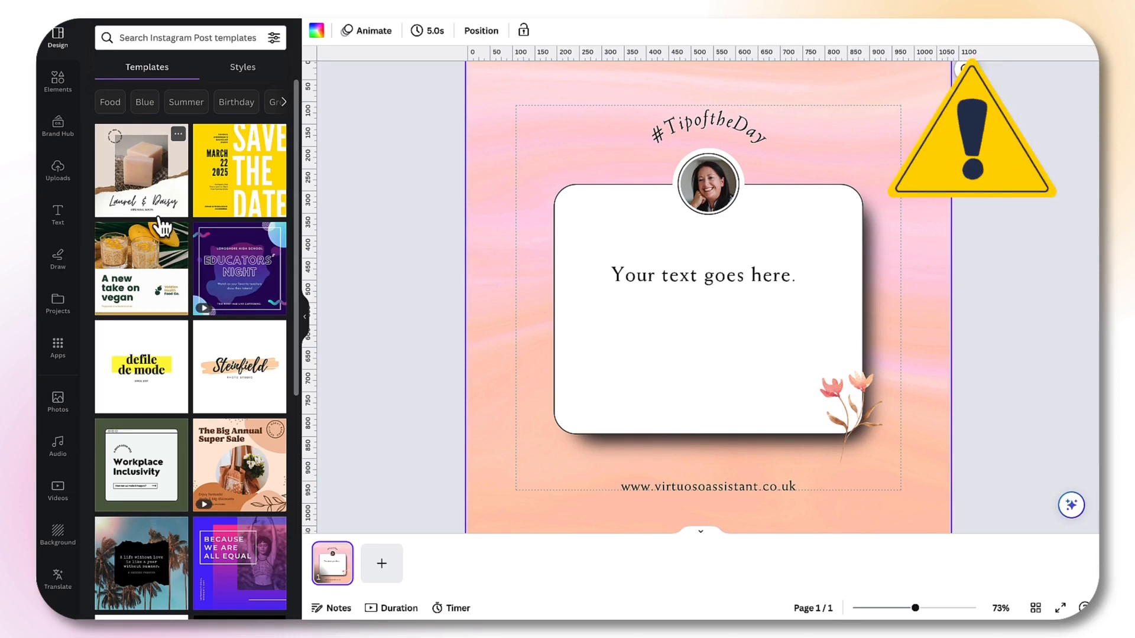
{"action": "left_click", "coordinate": [306, 322]}
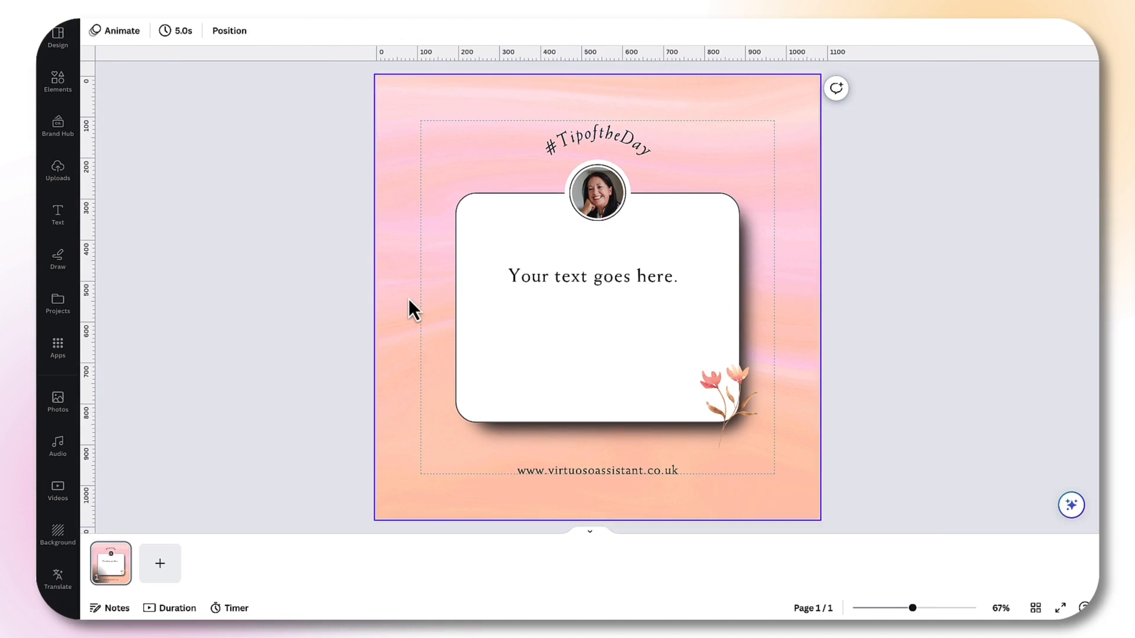
- Duplicate the "Your text goes here." text box and place the copy directly below the original in the white card
{"action": "left_click", "coordinate": [542, 276]}
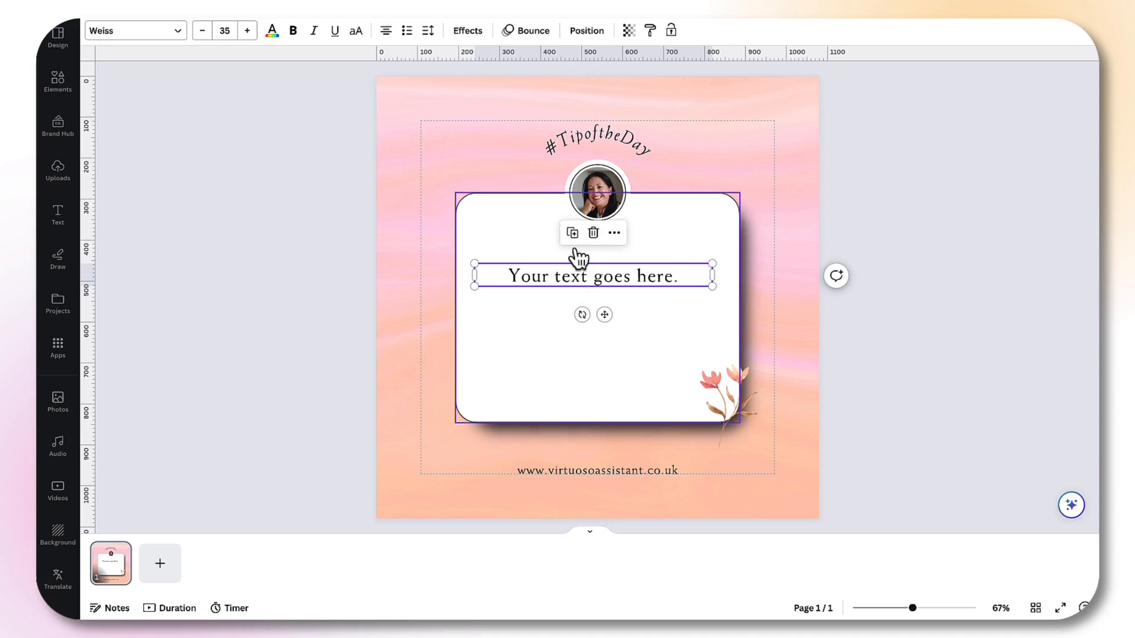
{"action": "left_click", "coordinate": [572, 232]}
{"action": "left_click_drag", "start_coordinate": [611, 323], "coordinate": [603, 347]}
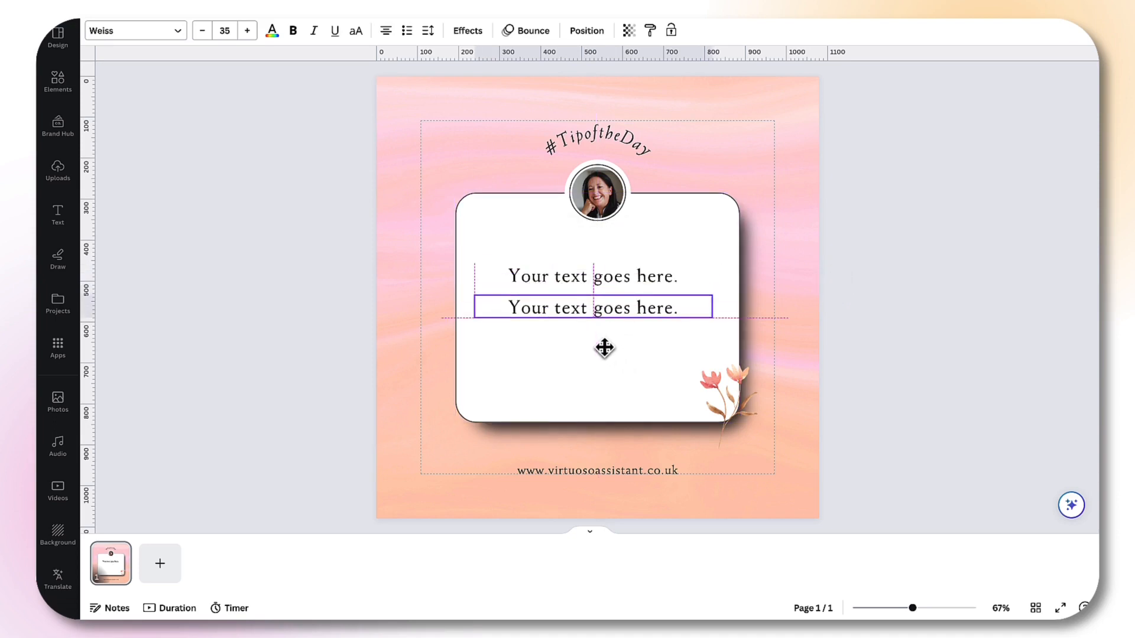
- Try italics on the lower copy of the placeholder text, remove that copy and select the original "Your text goes here." text box
{"action": "double_click", "coordinate": [653, 315]}
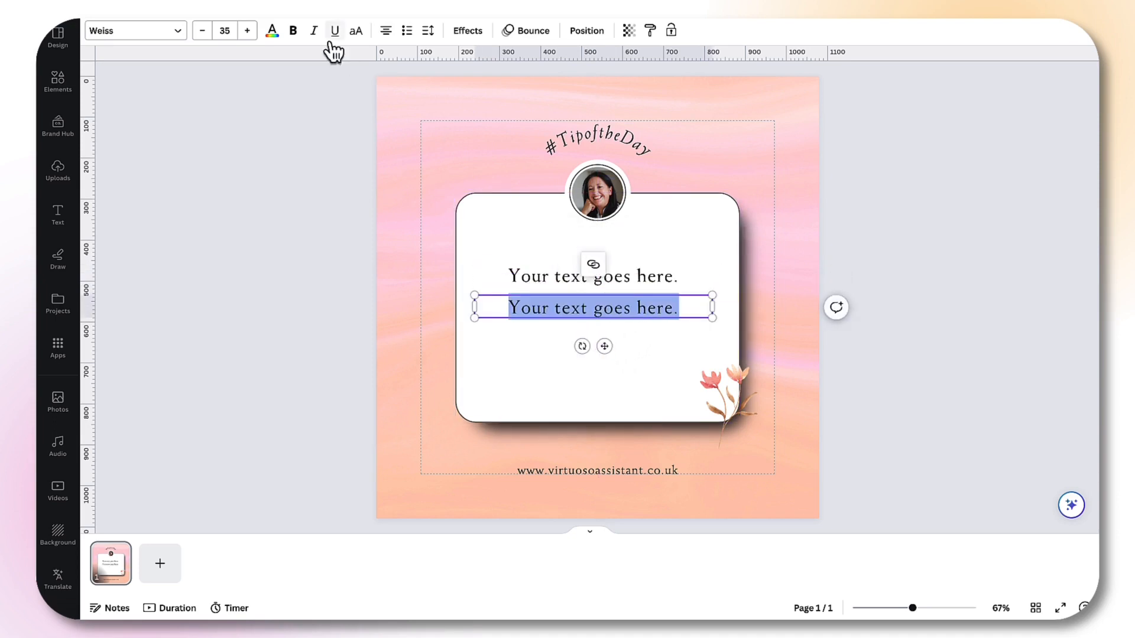
{"action": "left_click", "coordinate": [314, 31]}
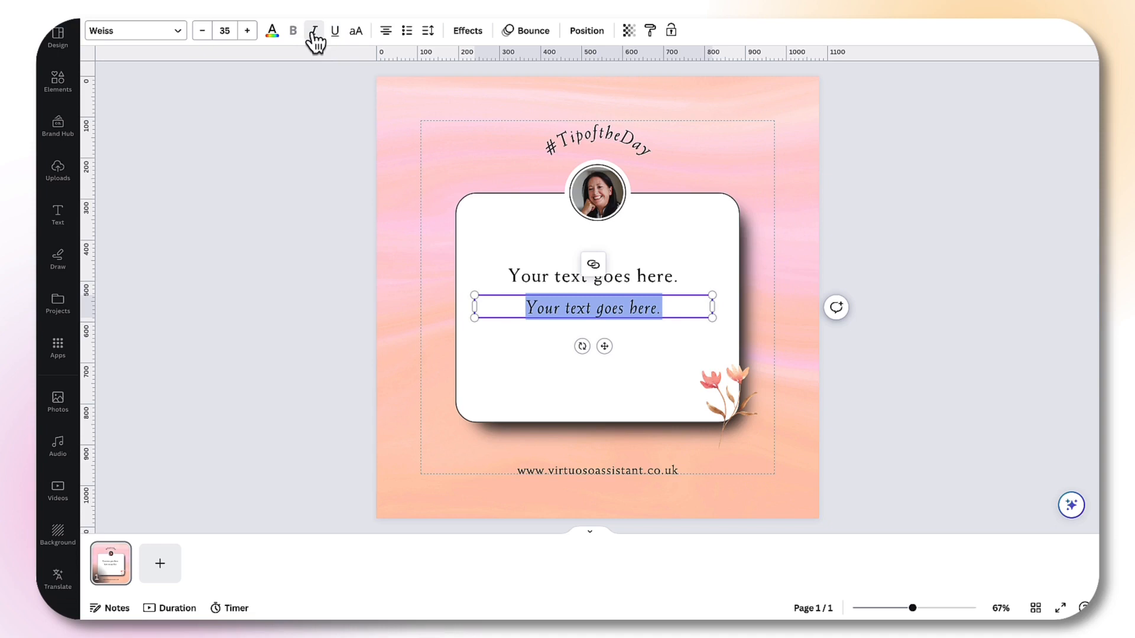
{"action": "left_click", "coordinate": [551, 237]}
{"action": "left_click", "coordinate": [569, 302]}
{"action": "left_click", "coordinate": [593, 264]}
{"action": "left_click", "coordinate": [579, 276]}
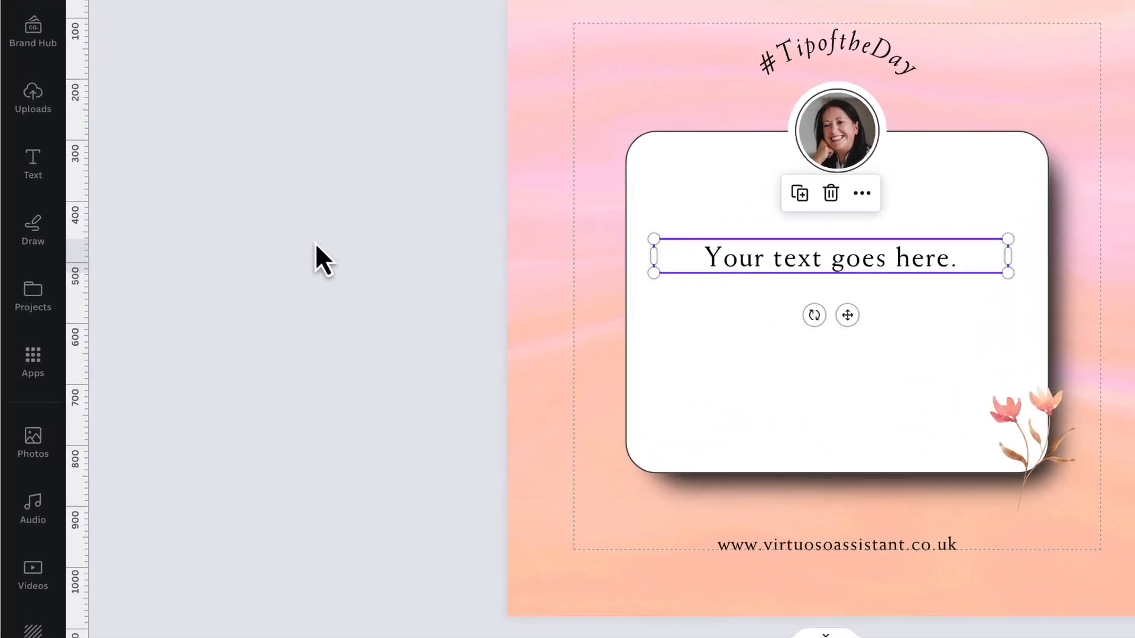
- Open the Bulk create app from Canva's own collection of apps
{"action": "left_click", "coordinate": [34, 372]}
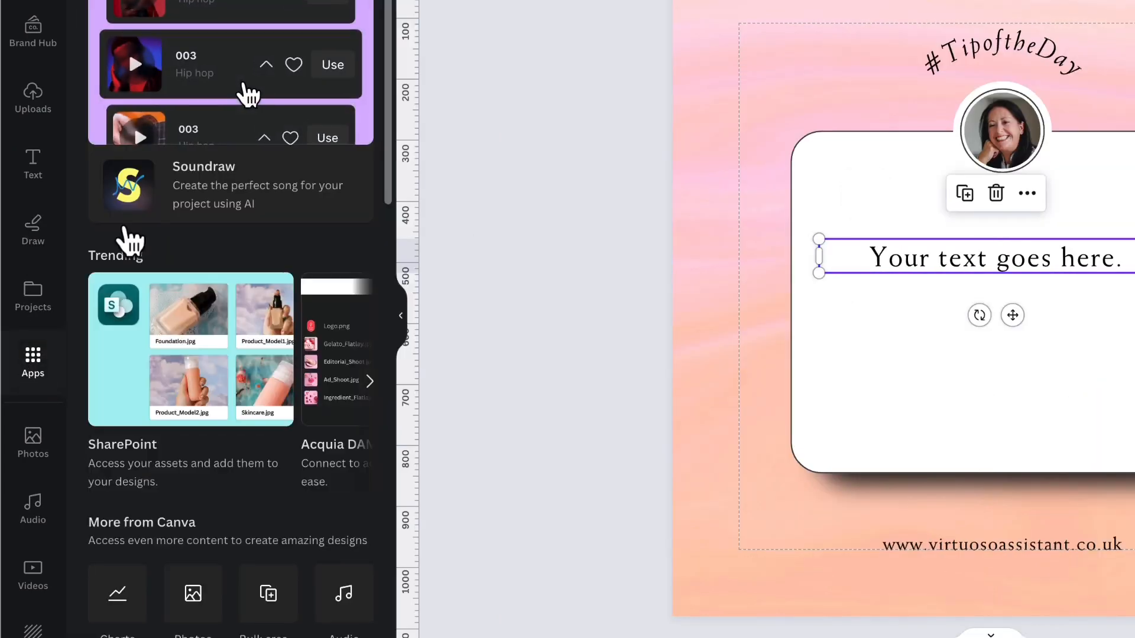
{"action": "scroll", "coordinate": [130, 239], "scroll_direction": "down", "scroll_amount": 1}
{"action": "scroll", "coordinate": [130, 239], "scroll_direction": "up", "scroll_amount": 1}
{"action": "scroll", "coordinate": [130, 240], "scroll_direction": "down", "scroll_amount": 1}
{"action": "scroll", "coordinate": [127, 230], "scroll_direction": "down", "scroll_amount": 4}
{"action": "scroll", "coordinate": [125, 232], "scroll_direction": "down", "scroll_amount": 1}
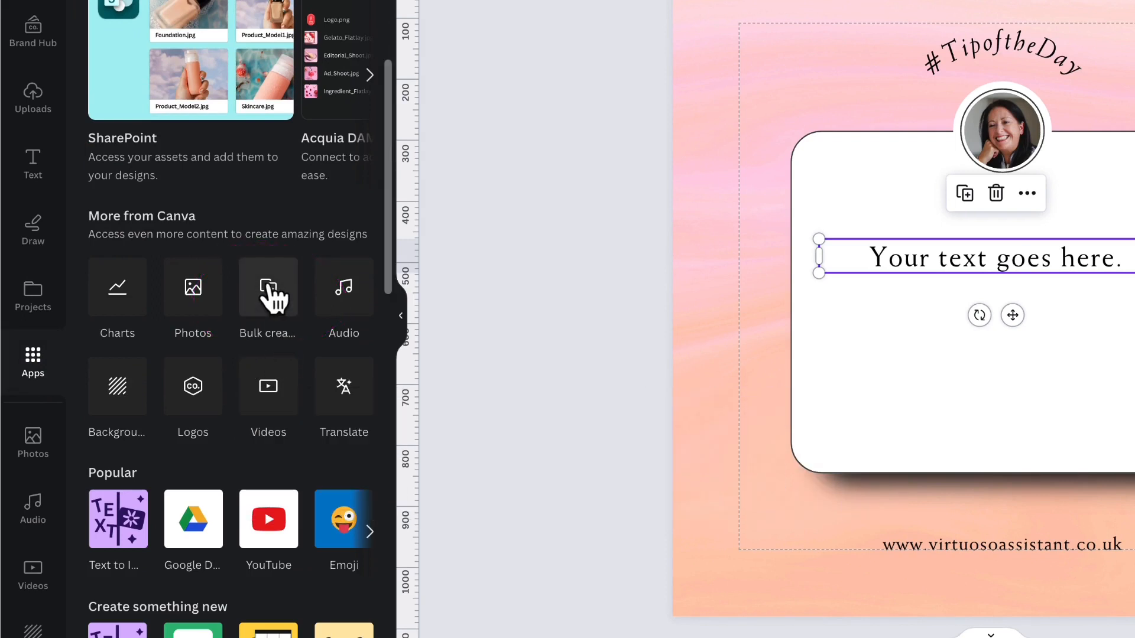
{"action": "left_click", "coordinate": [270, 296]}
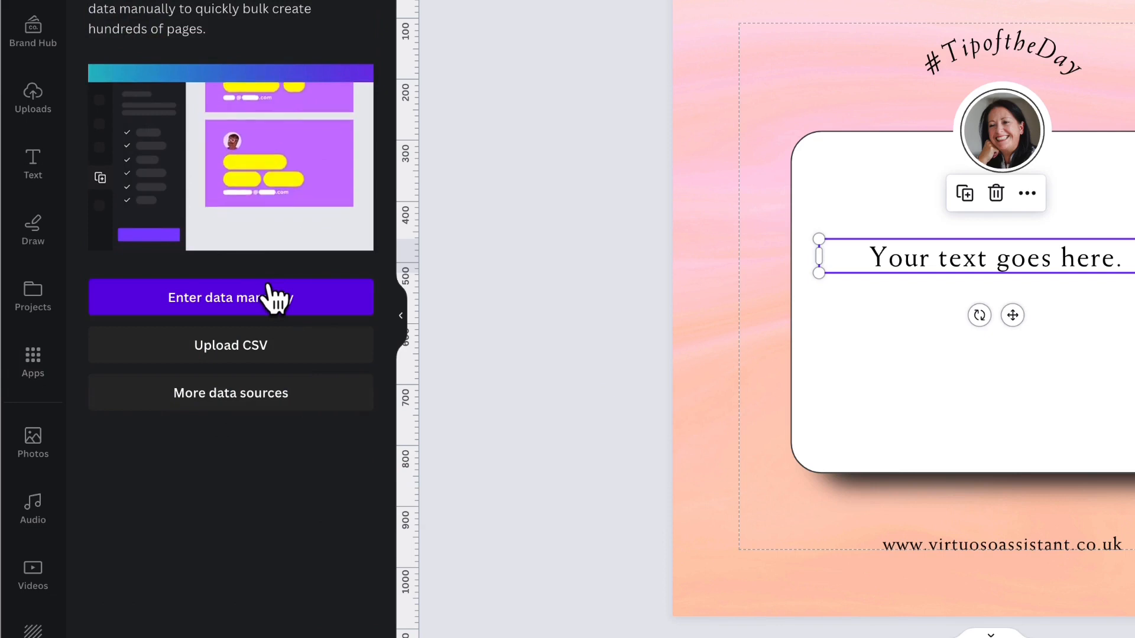
- Upload "Social Media Tips - Sheet1 (1).csv" from the Desktop as the bulk create data
{"action": "left_click", "coordinate": [260, 350]}
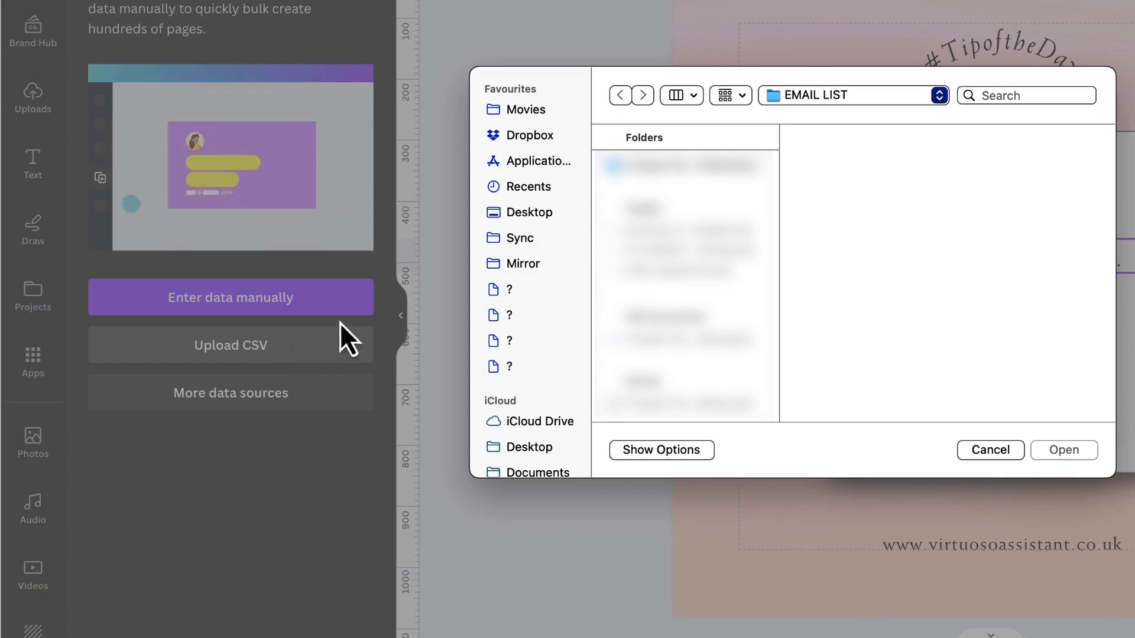
{"action": "left_click", "coordinate": [526, 212]}
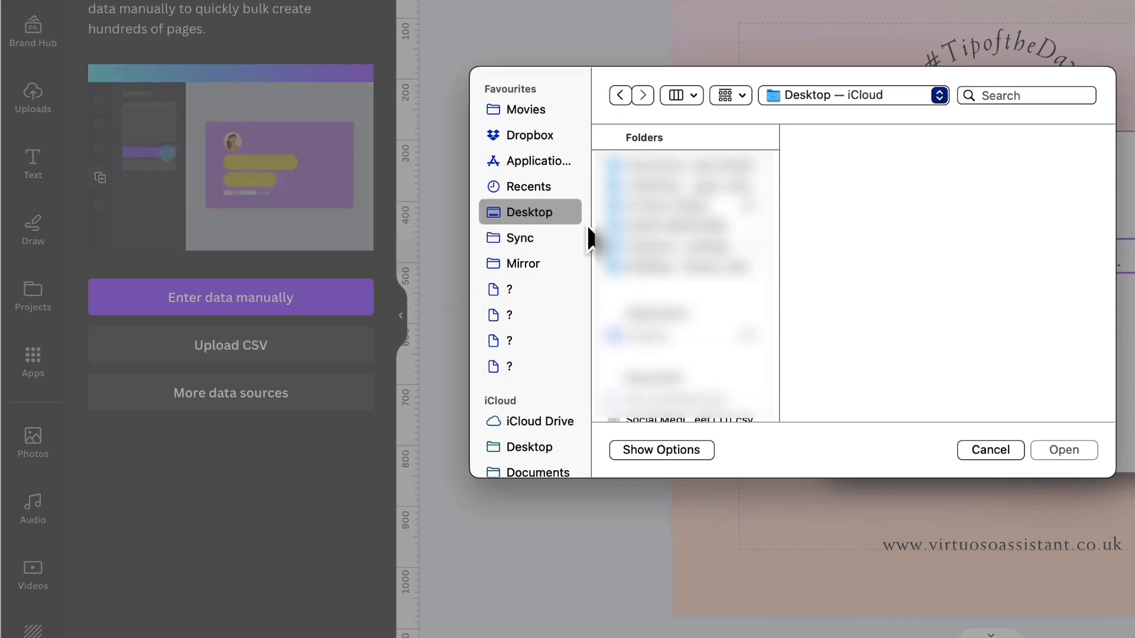
{"action": "scroll", "coordinate": [646, 254], "scroll_direction": "down", "scroll_amount": 5}
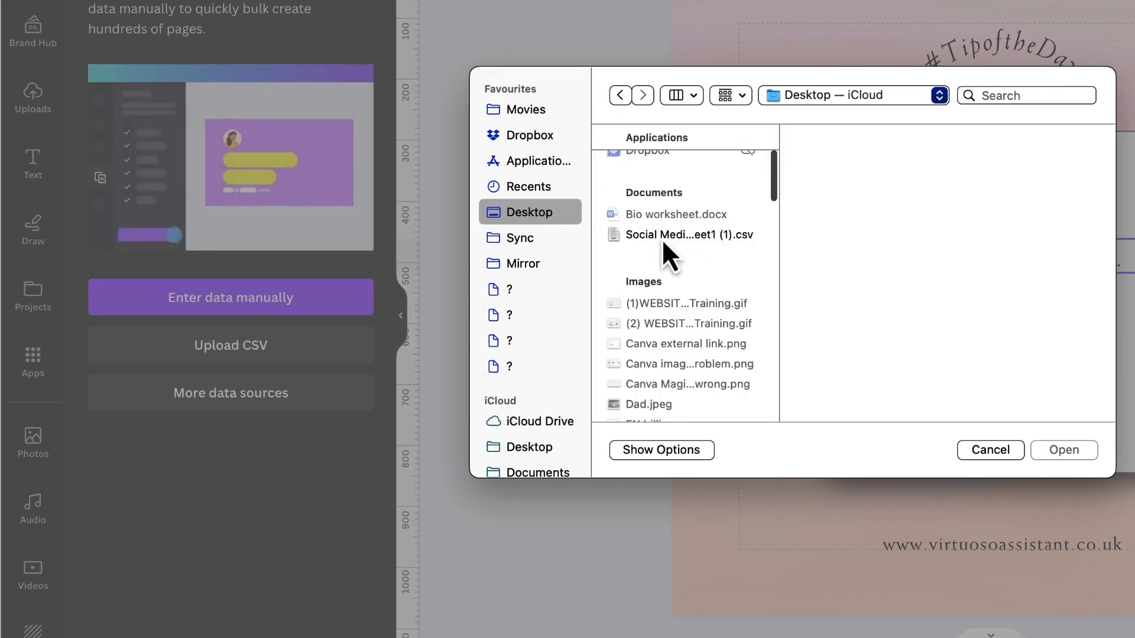
{"action": "left_click", "coordinate": [662, 236]}
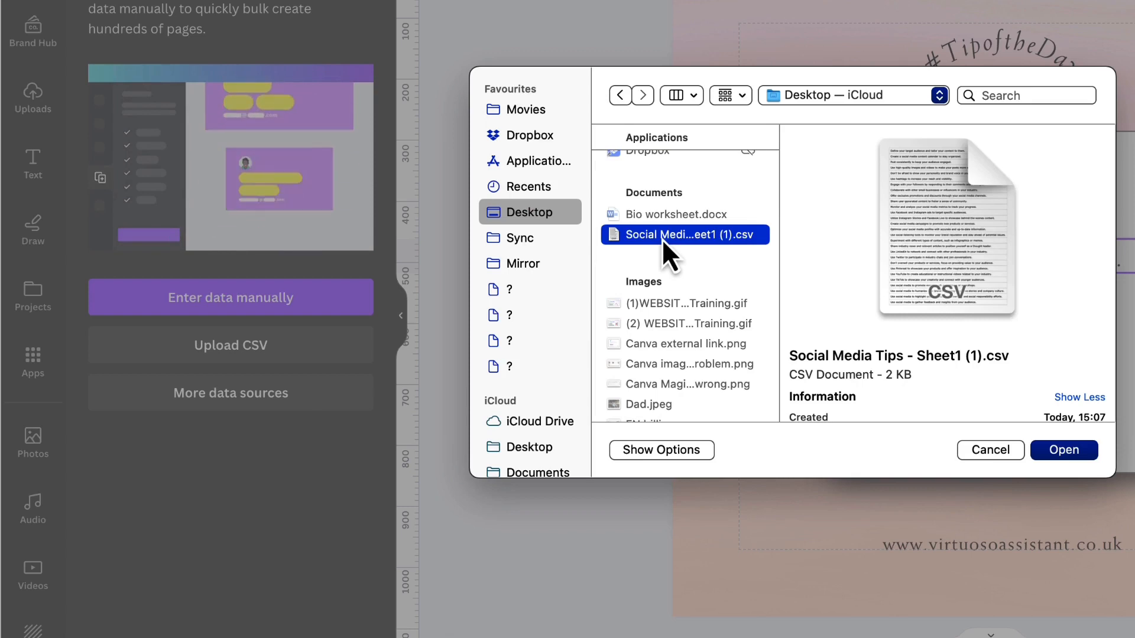
{"action": "left_click", "coordinate": [1068, 456]}
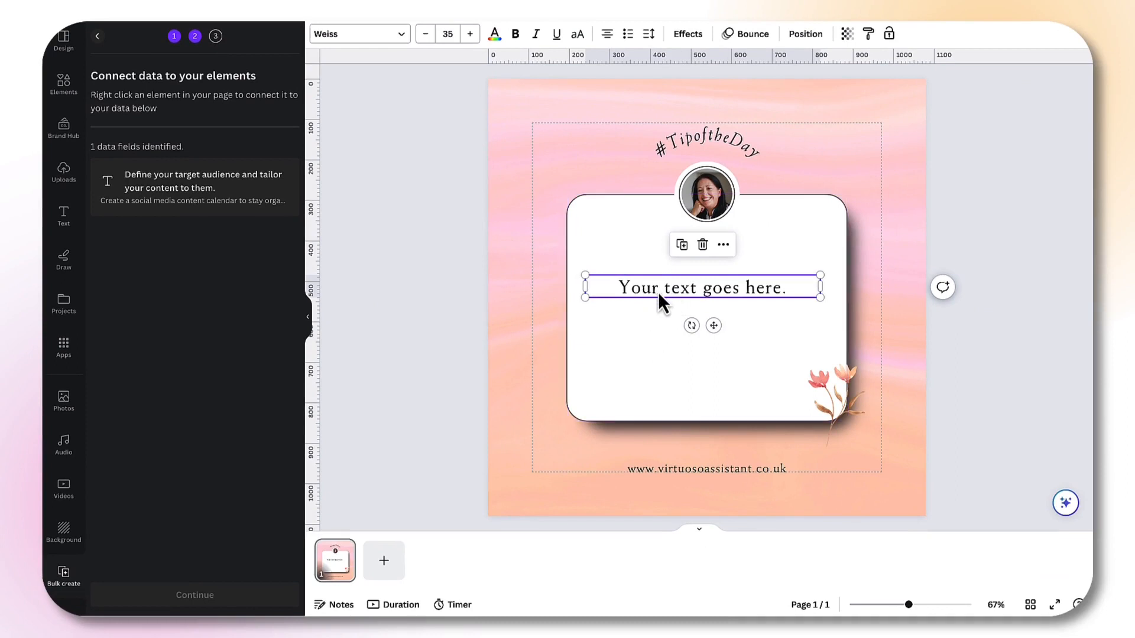
- Connect the placeholder text box to the "Define your target audience and tailor your content to them." data field and continue to applying the data
{"action": "right_click", "coordinate": [667, 294]}
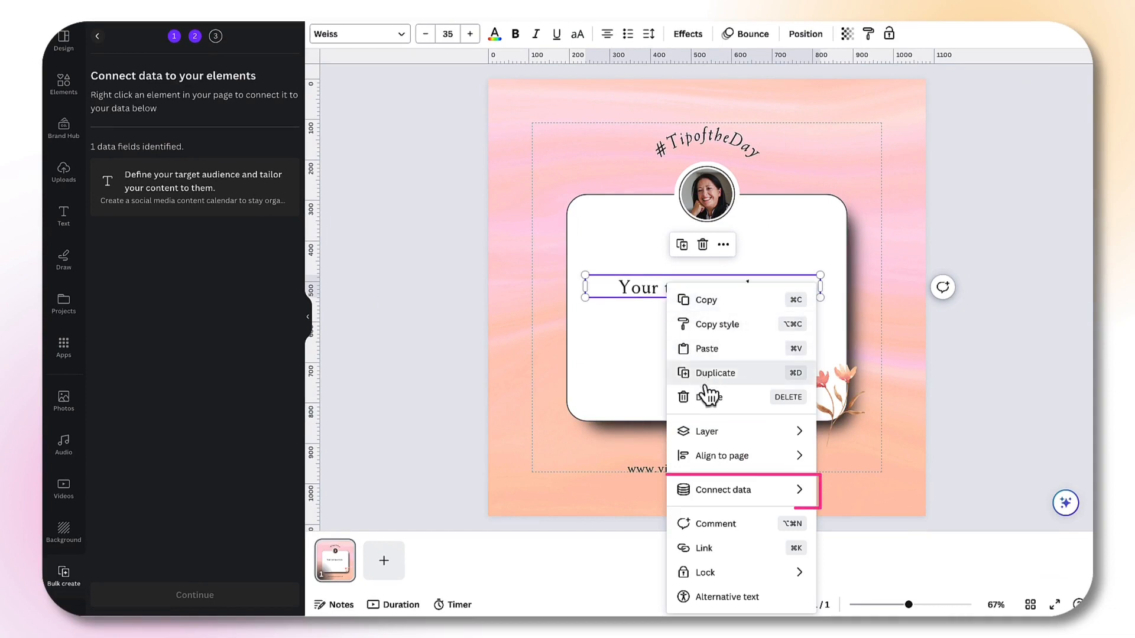
{"action": "mouse_move", "coordinate": [713, 496]}
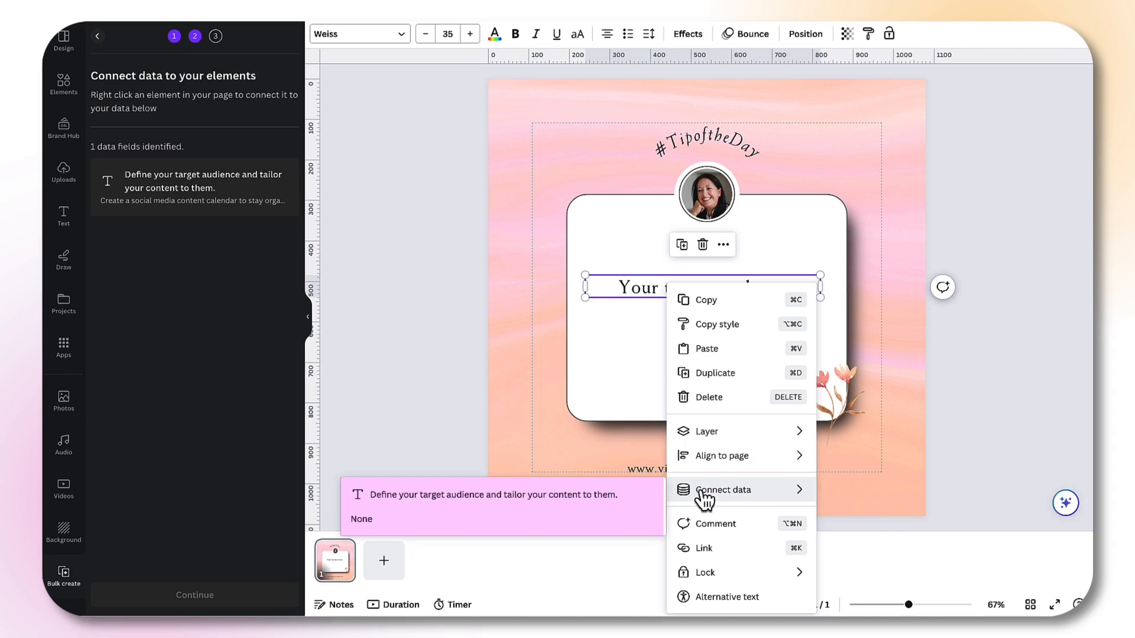
{"action": "left_click", "coordinate": [490, 495]}
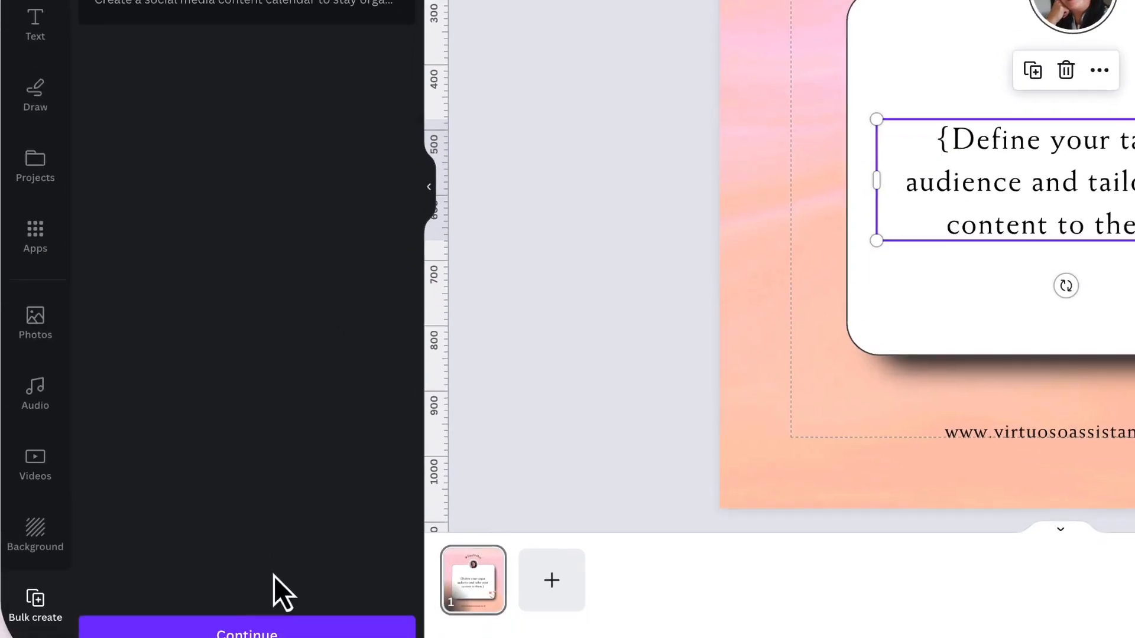
{"action": "left_click", "coordinate": [229, 619]}
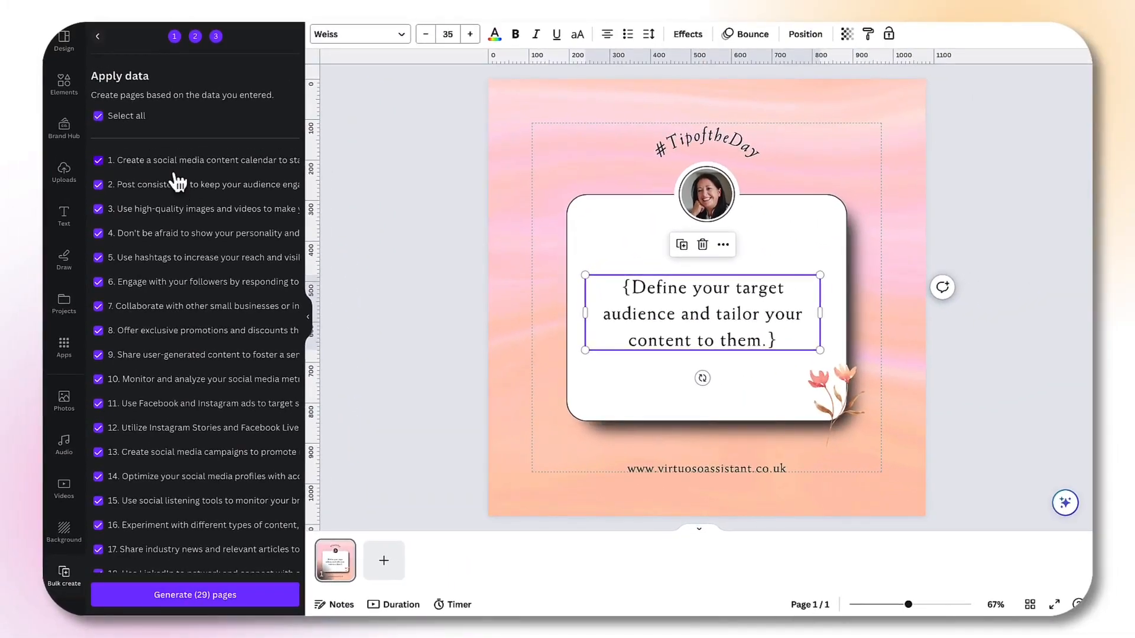
- Review the list of tips, keep all of them selected and generate the 29 pages
{"action": "scroll", "coordinate": [177, 182], "scroll_direction": "down", "scroll_amount": 5}
{"action": "scroll", "coordinate": [178, 180], "scroll_direction": "down", "scroll_amount": 3}
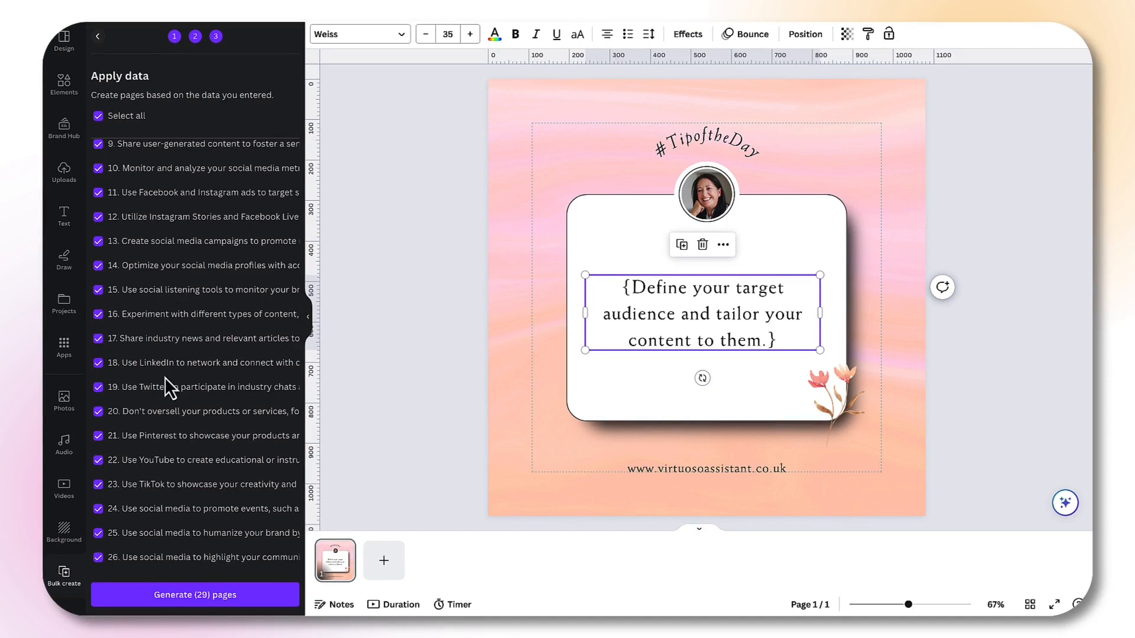
{"action": "scroll", "coordinate": [165, 378], "scroll_direction": "down", "scroll_amount": 3}
{"action": "scroll", "coordinate": [165, 377], "scroll_direction": "up", "scroll_amount": 10}
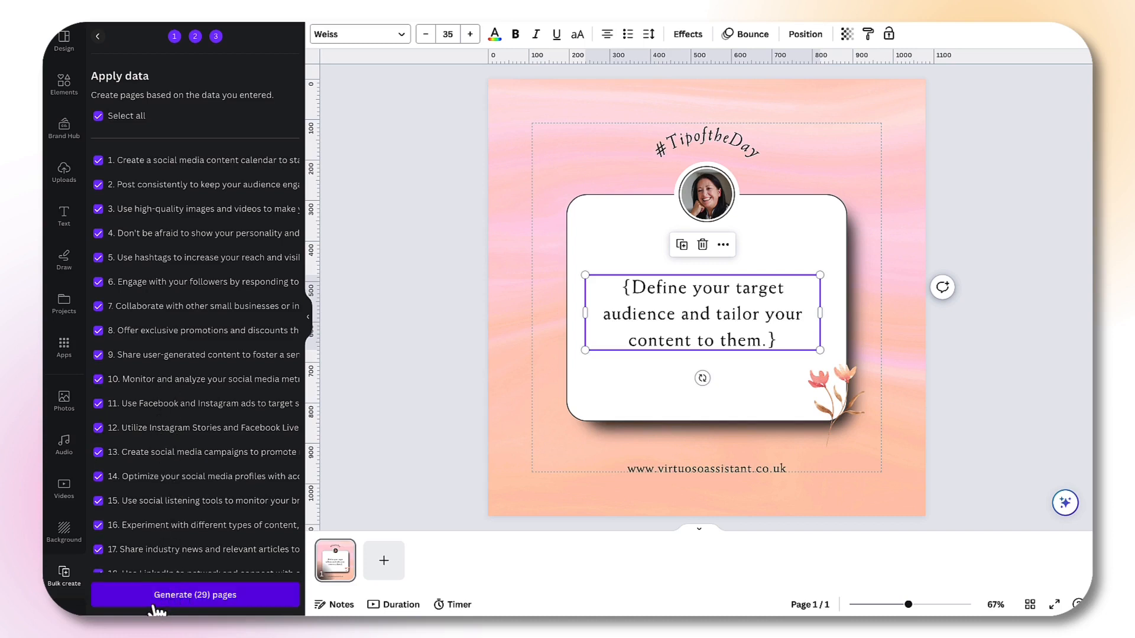
{"action": "left_click", "coordinate": [211, 597]}
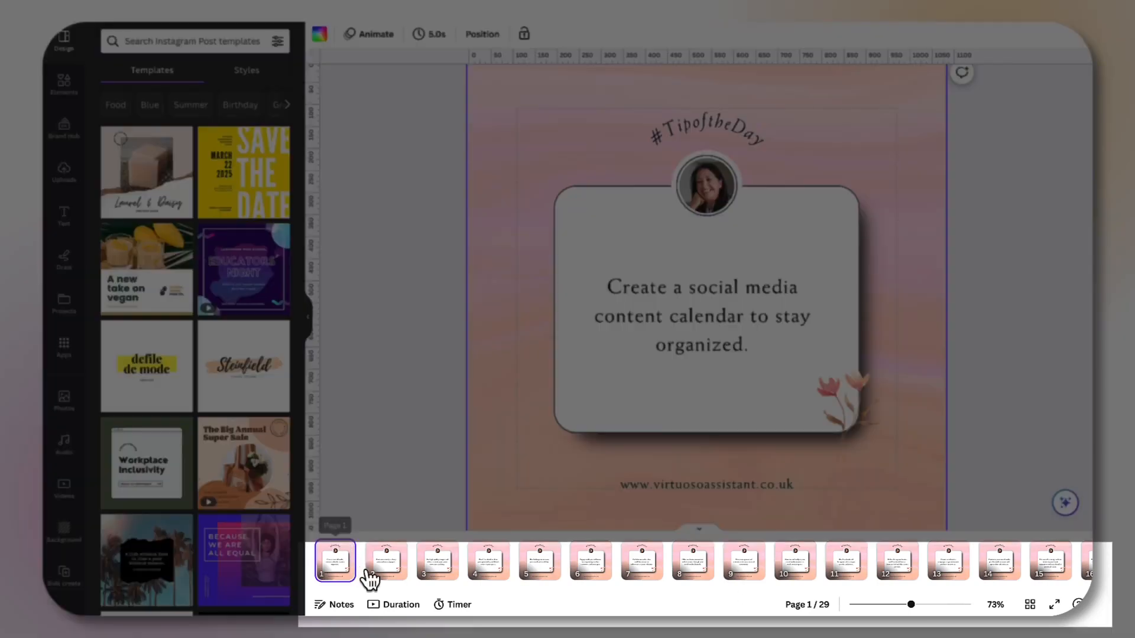
- Browse the generated pages and inspect the tip text boxes on pages 15, 16 and 17
{"action": "scroll", "coordinate": [456, 569], "scroll_direction": "right", "scroll_amount": 5}
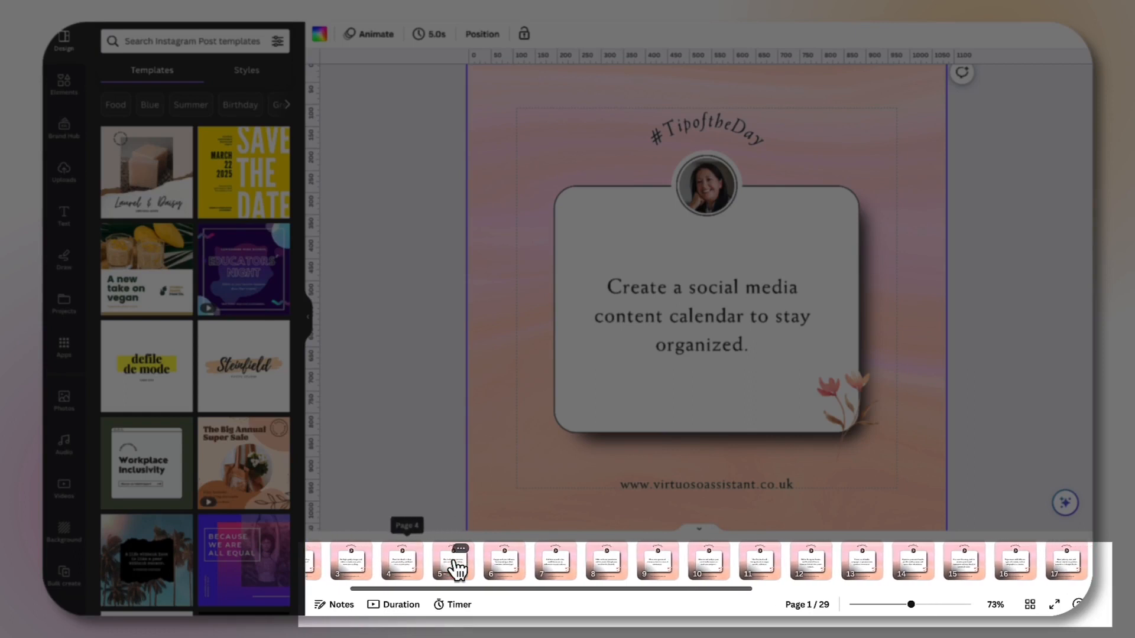
{"action": "scroll", "coordinate": [456, 569], "scroll_direction": "right", "scroll_amount": 6}
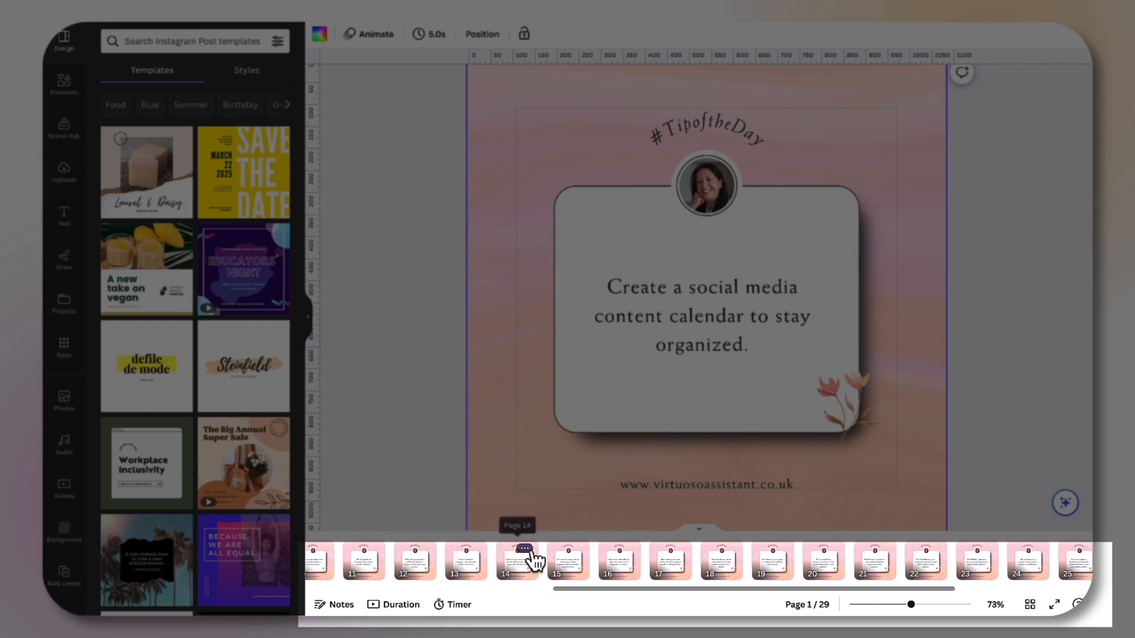
{"action": "left_click", "coordinate": [564, 566]}
{"action": "left_click", "coordinate": [646, 375]}
{"action": "left_click", "coordinate": [616, 561]}
{"action": "left_click", "coordinate": [678, 328]}
{"action": "left_click", "coordinate": [670, 562]}
{"action": "left_click", "coordinate": [682, 333]}
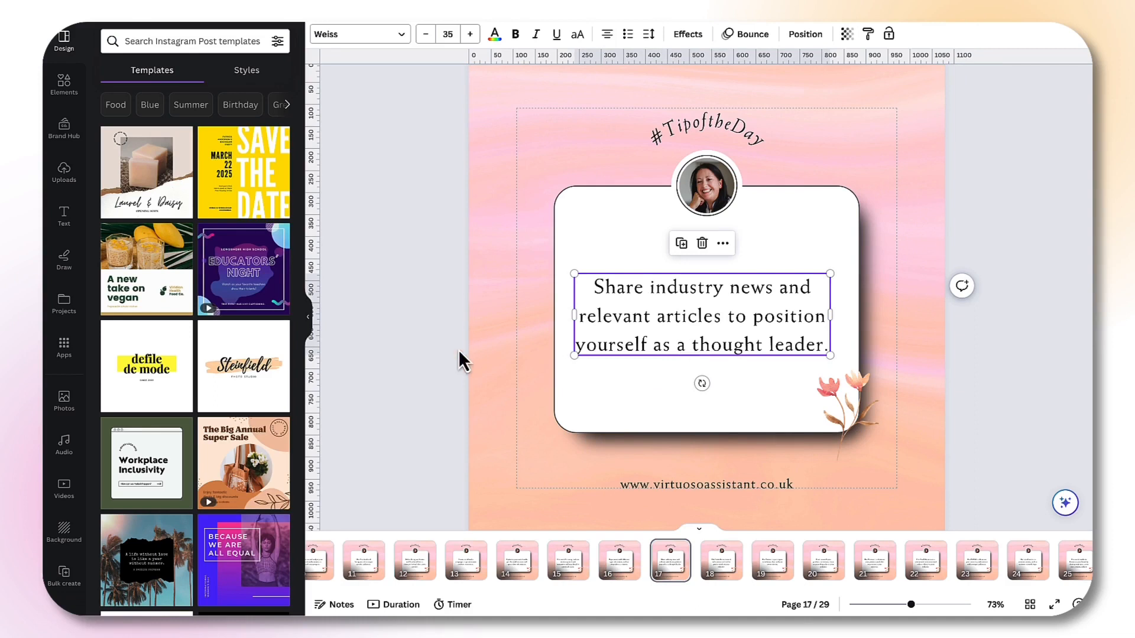
- Replace page 17's background with the pink and lilac wavy gradient from the recommendations for similar images
{"action": "left_click", "coordinate": [308, 322]}
{"action": "left_click", "coordinate": [401, 220]}
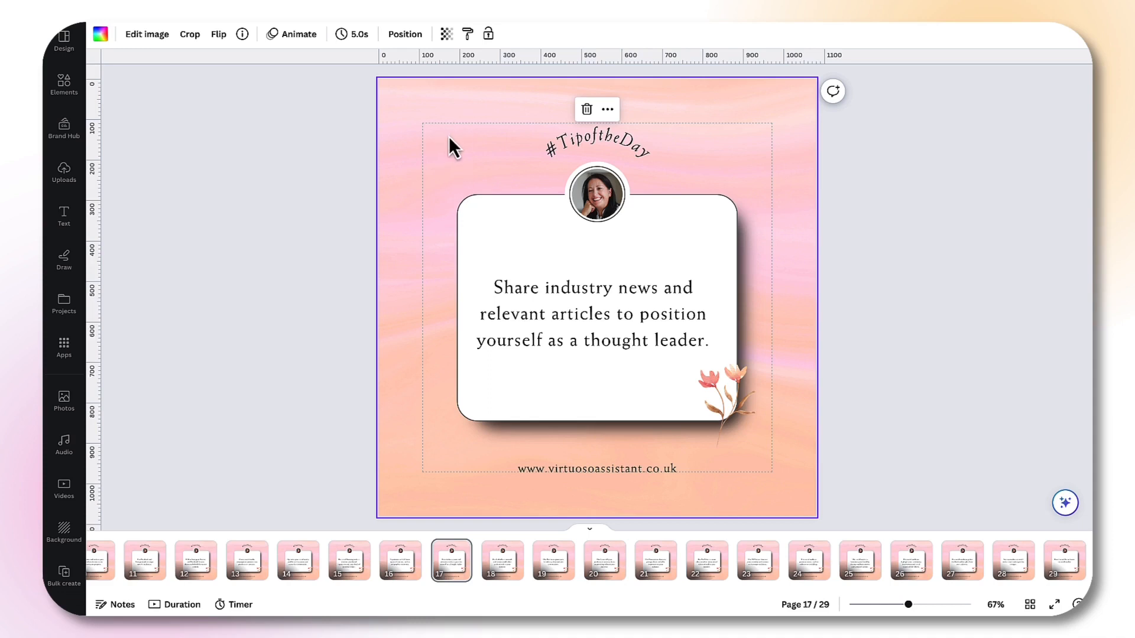
{"action": "left_click", "coordinate": [241, 34]}
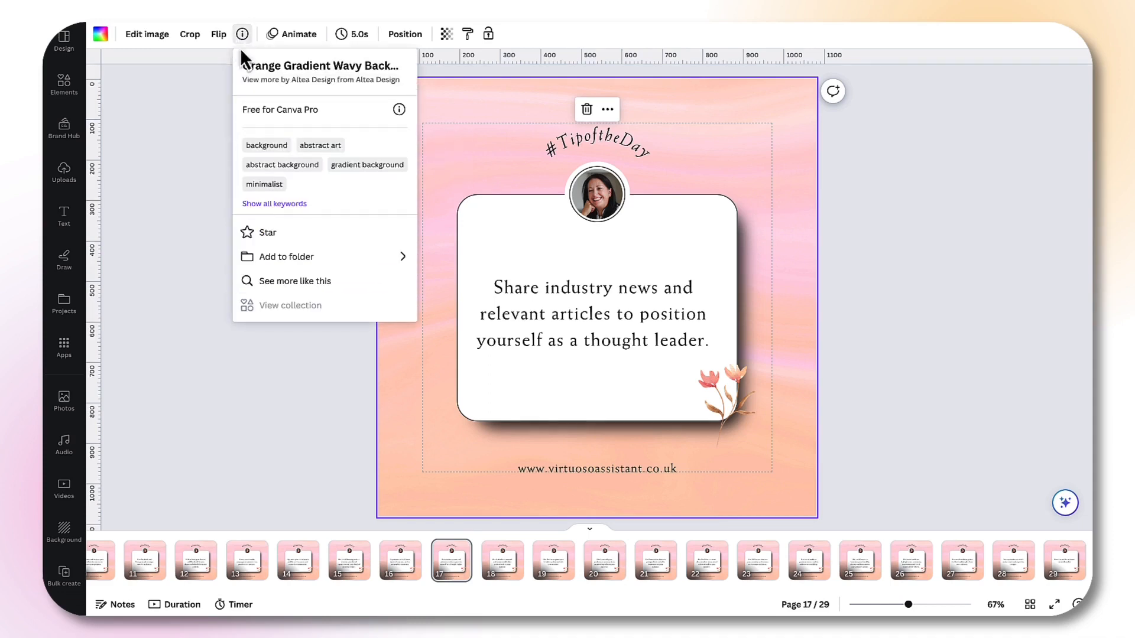
{"action": "left_click", "coordinate": [268, 282]}
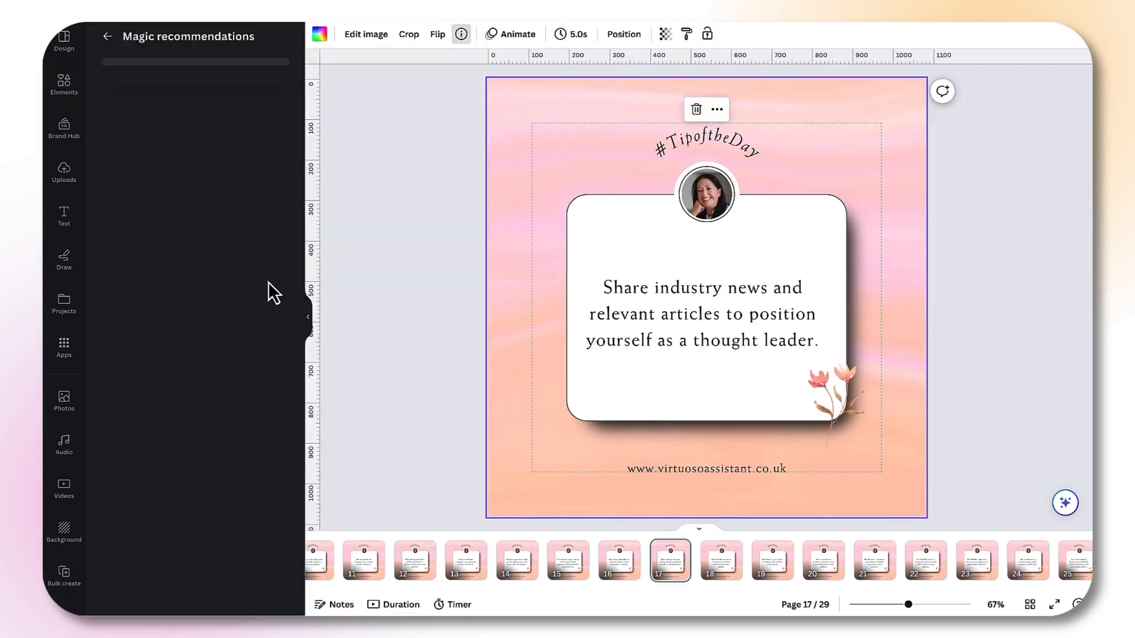
{"action": "left_click_drag", "start_coordinate": [158, 142], "coordinate": [513, 128]}
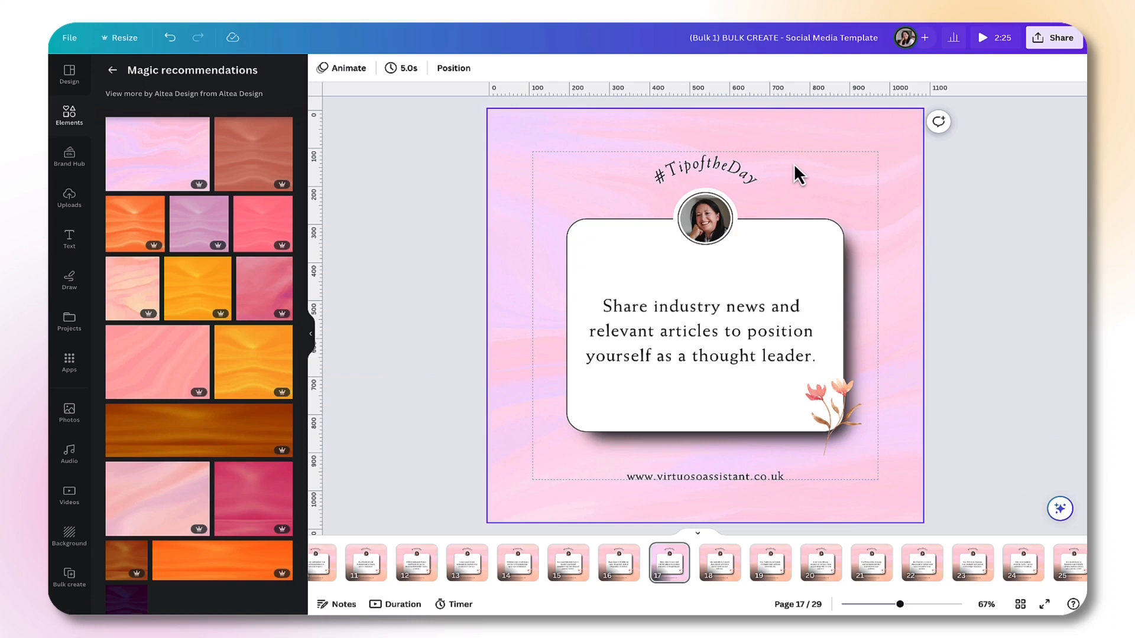
- Check the download settings for the bulk-created design, including the file type and page selection, without downloading it
{"action": "left_click", "coordinate": [1054, 37]}
{"action": "left_click", "coordinate": [892, 329]}
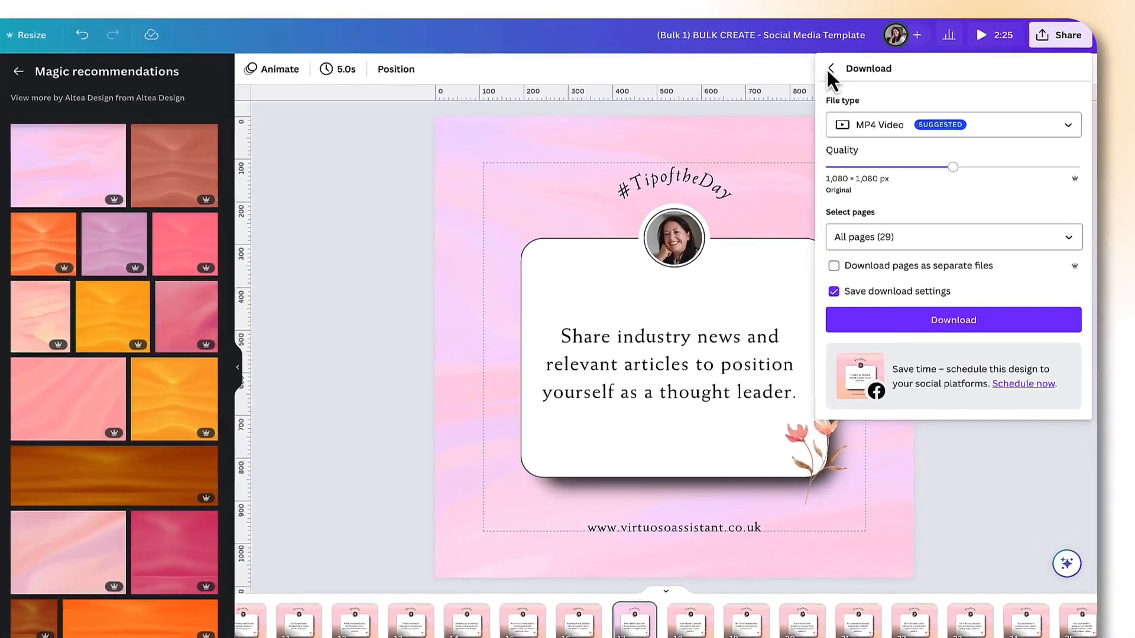
{"action": "left_click", "coordinate": [846, 67]}
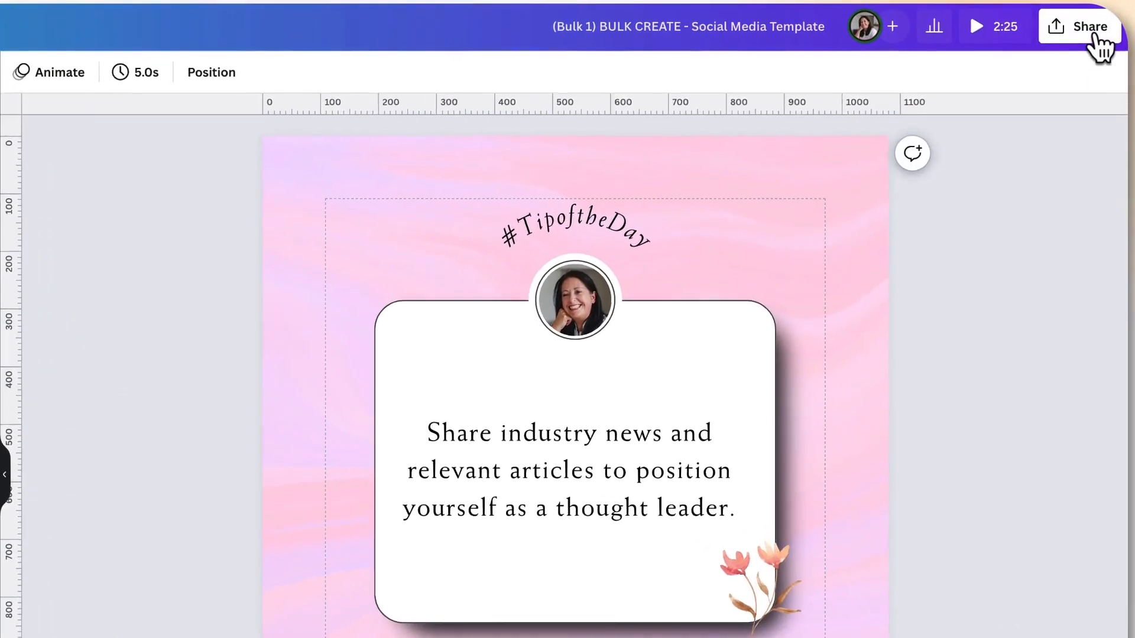
- Start scheduling the design as a social post for Friday 7 July 2023 at 14:30 and continue to the post details
{"action": "left_click", "coordinate": [1087, 31]}
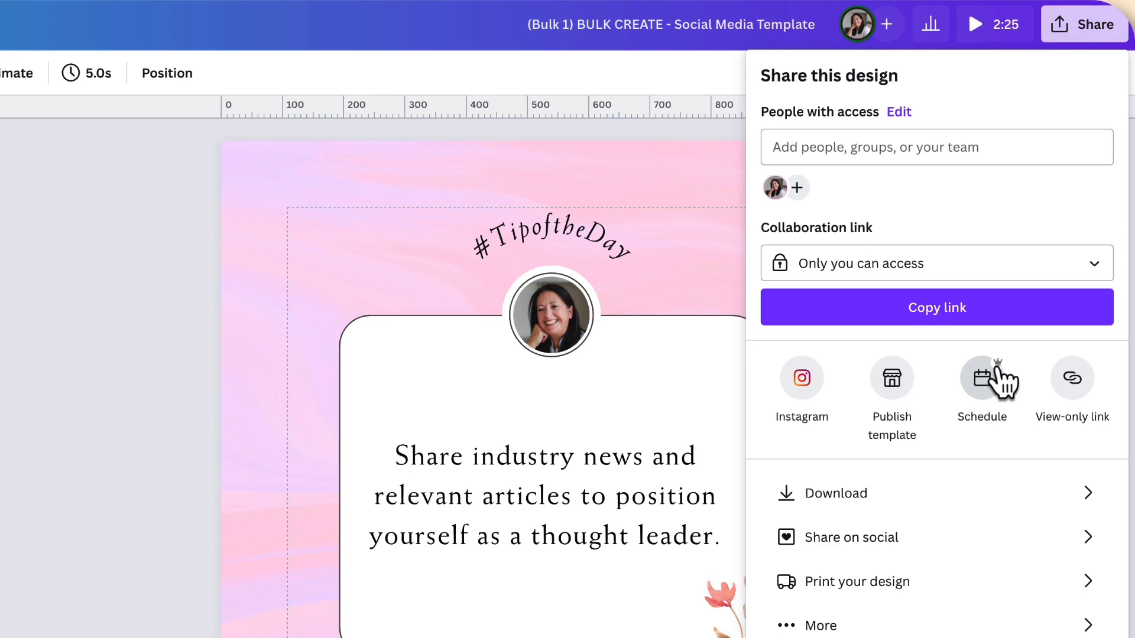
{"action": "left_click", "coordinate": [982, 383]}
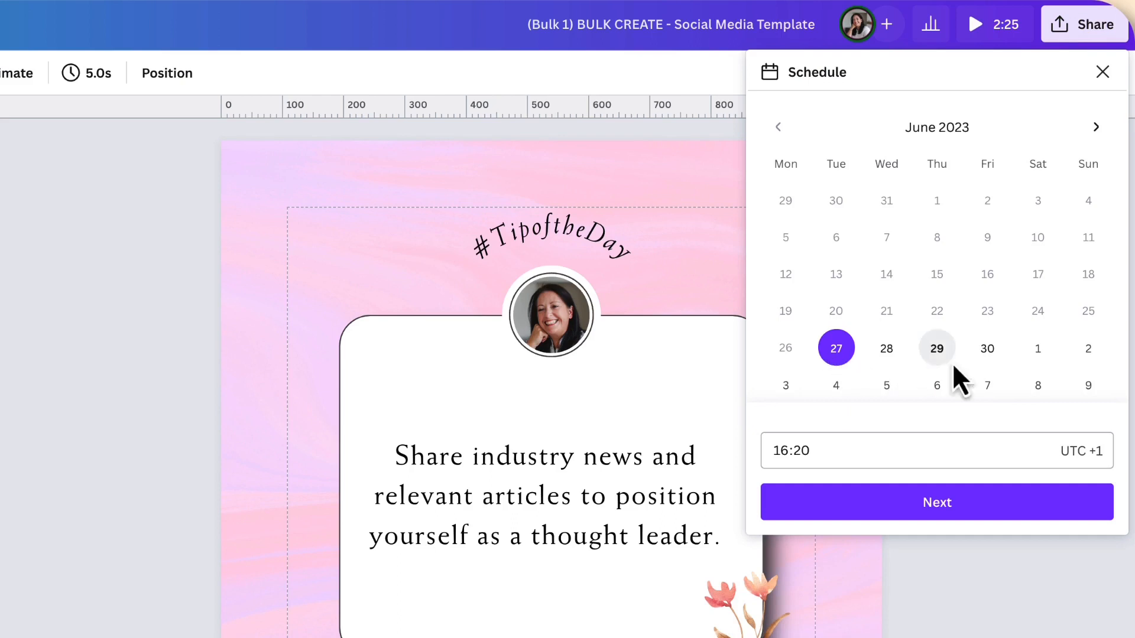
{"action": "left_click", "coordinate": [986, 388]}
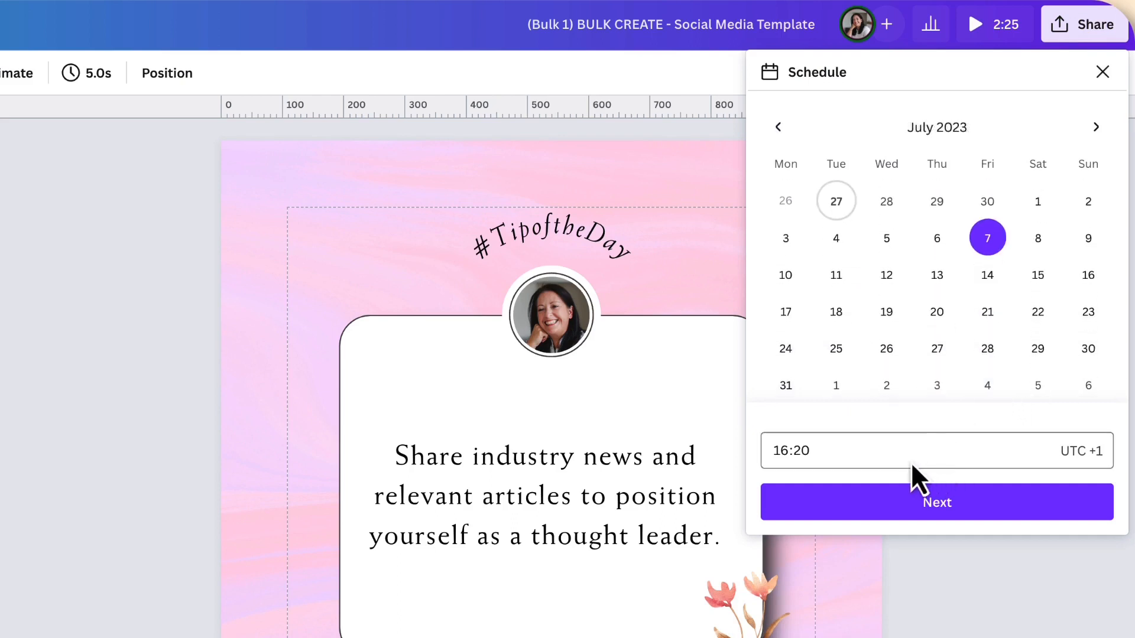
{"action": "left_click", "coordinate": [813, 460]}
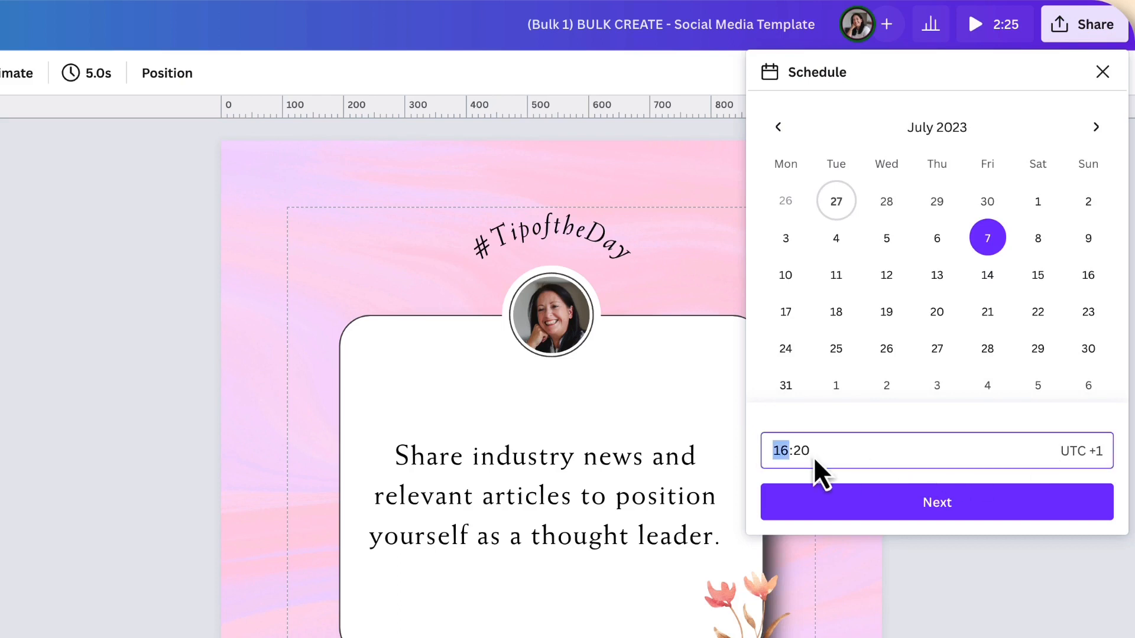
{"action": "type", "text": "14"}
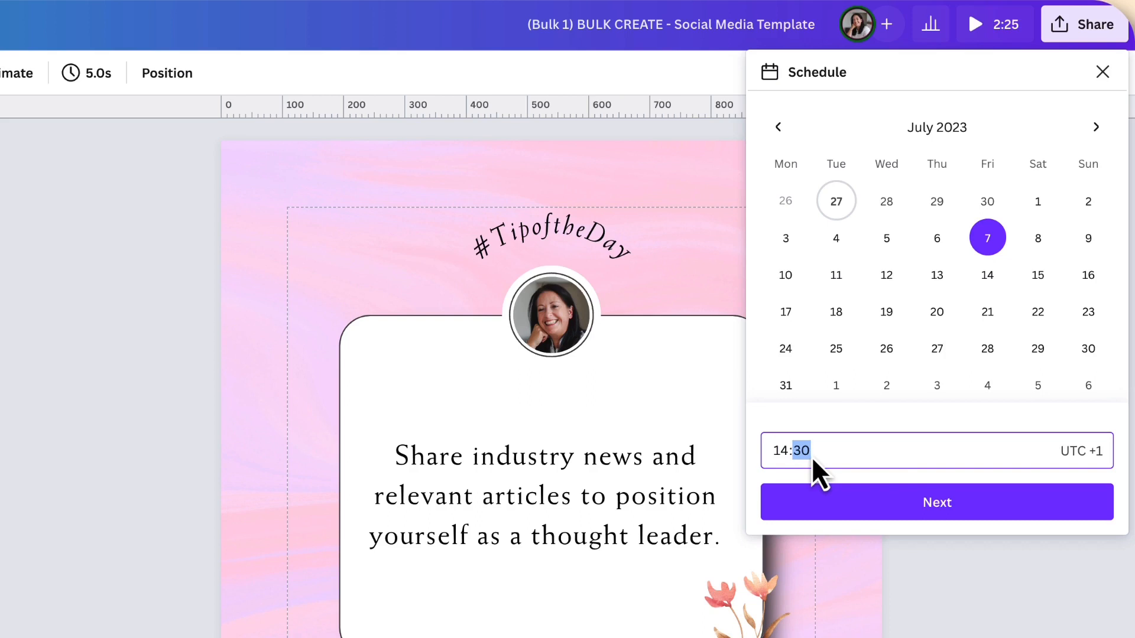
{"action": "mouse_move", "coordinate": [1071, 457]}
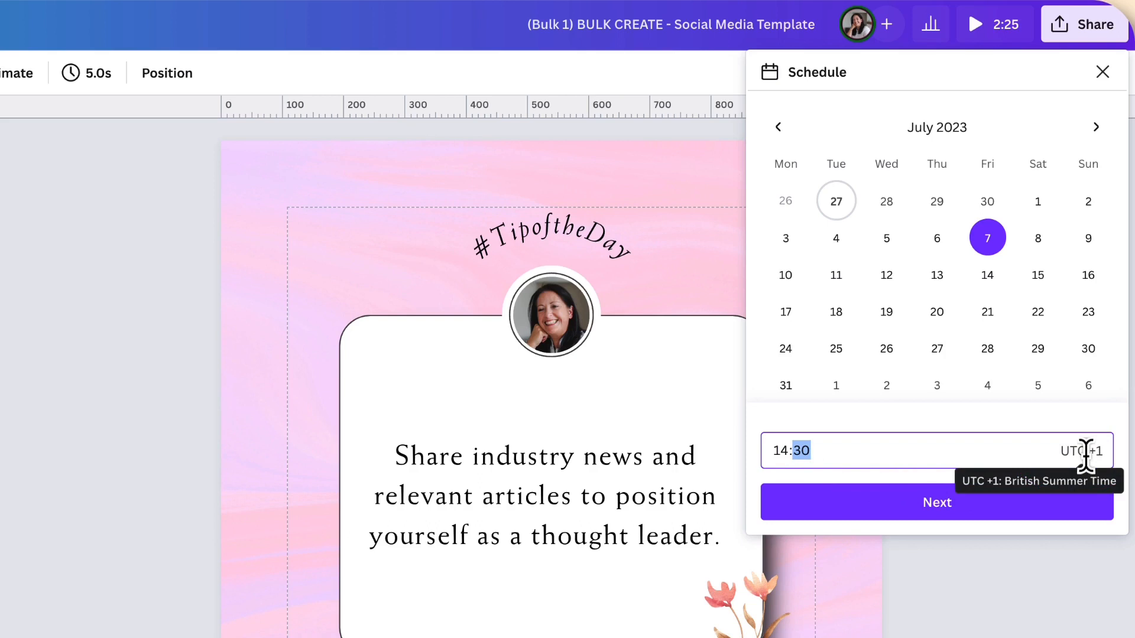
{"action": "left_click", "coordinate": [927, 511]}
{"action": "left_click", "coordinate": [923, 506]}
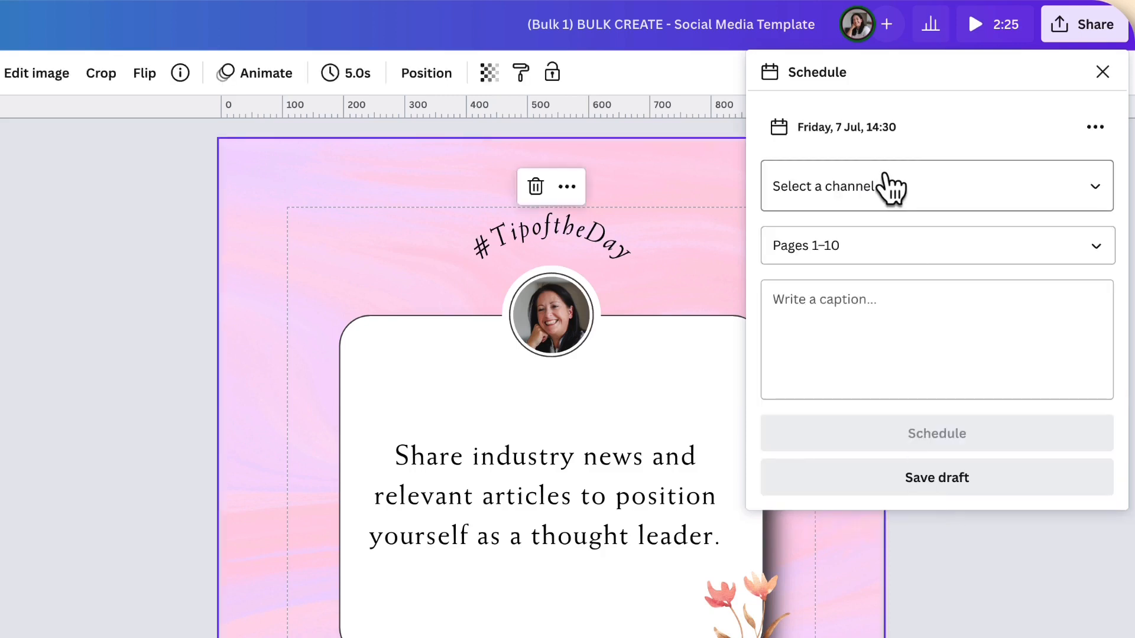
- Choose the LinkedIn profile as the post's channel, signing in to LinkedIn with the saved credentials and allowing Canva access to the account
{"action": "left_click", "coordinate": [821, 185]}
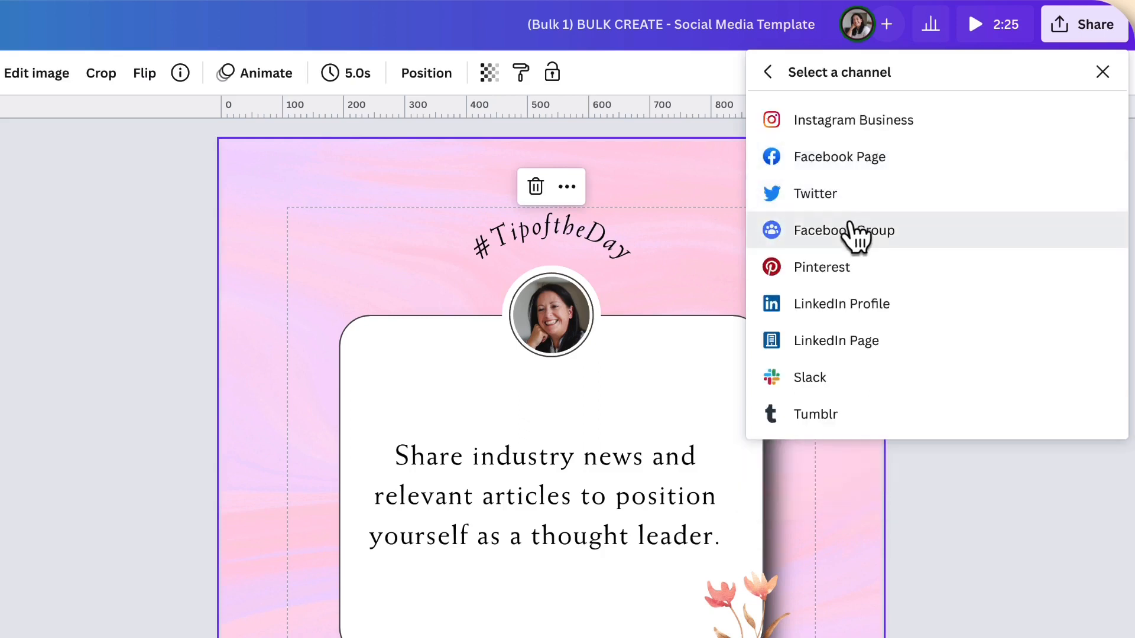
{"action": "left_click", "coordinate": [836, 332]}
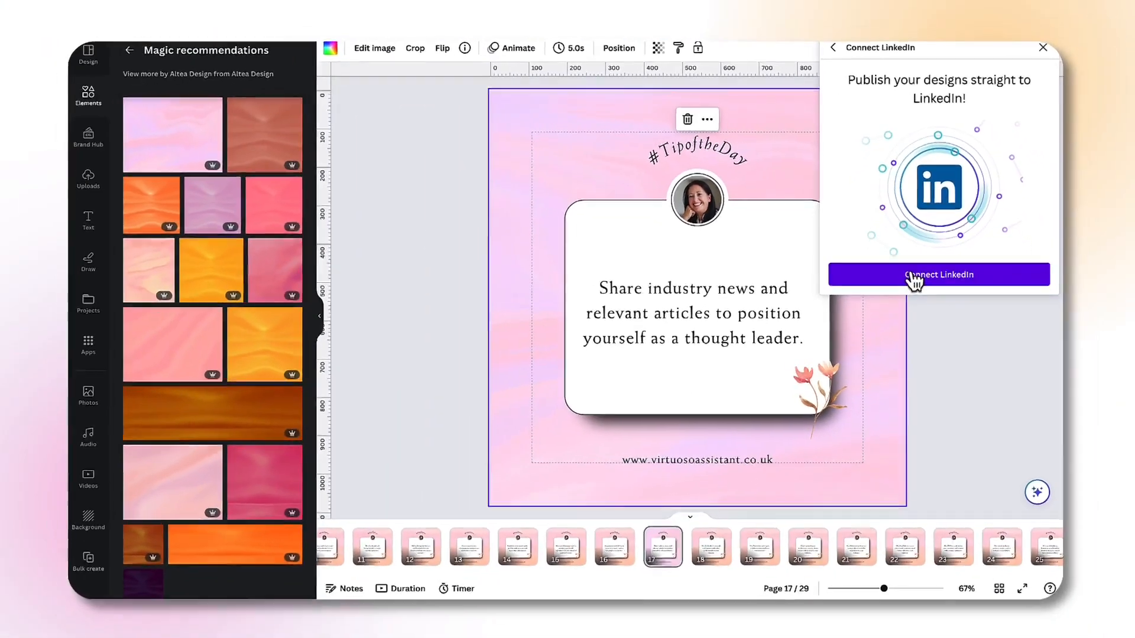
{"action": "left_click", "coordinate": [892, 436]}
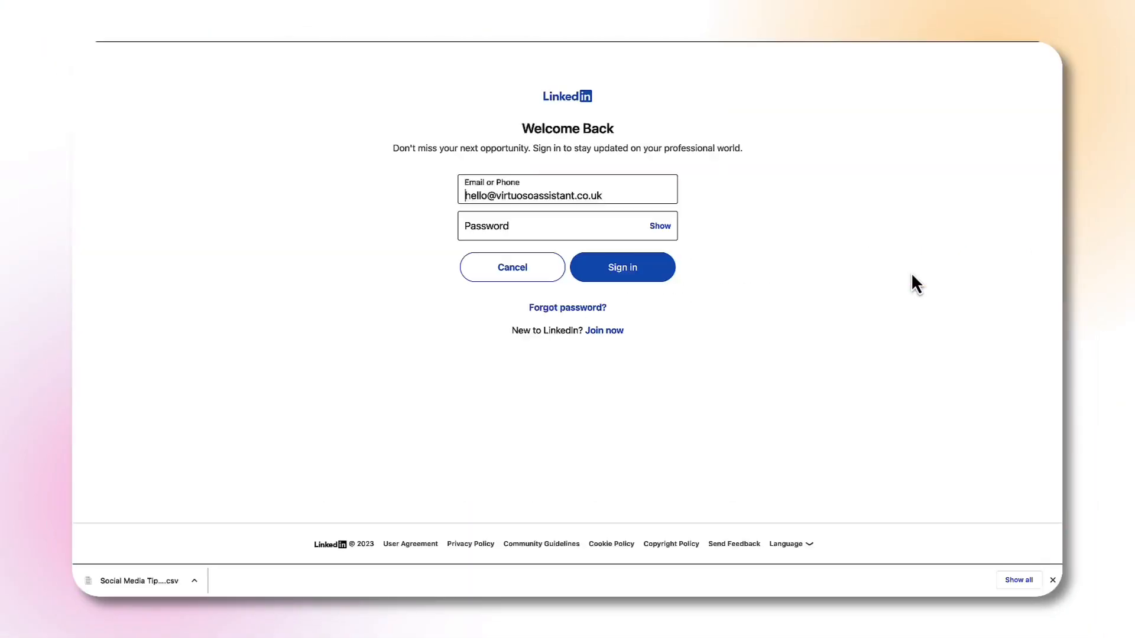
{"action": "left_click", "coordinate": [647, 285]}
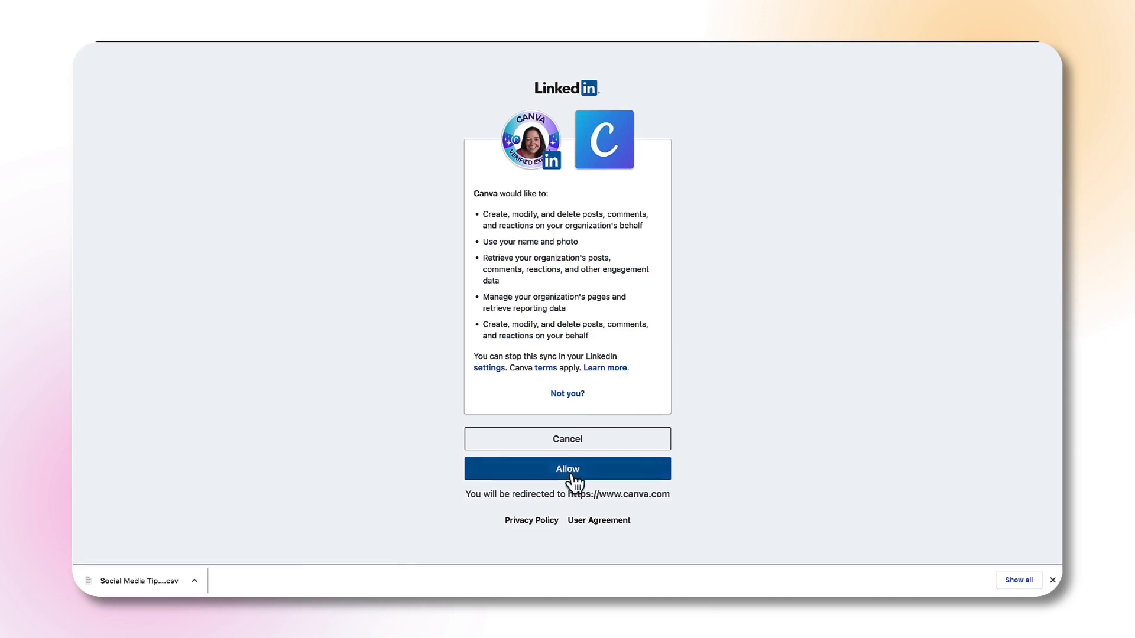
{"action": "left_click", "coordinate": [571, 471]}
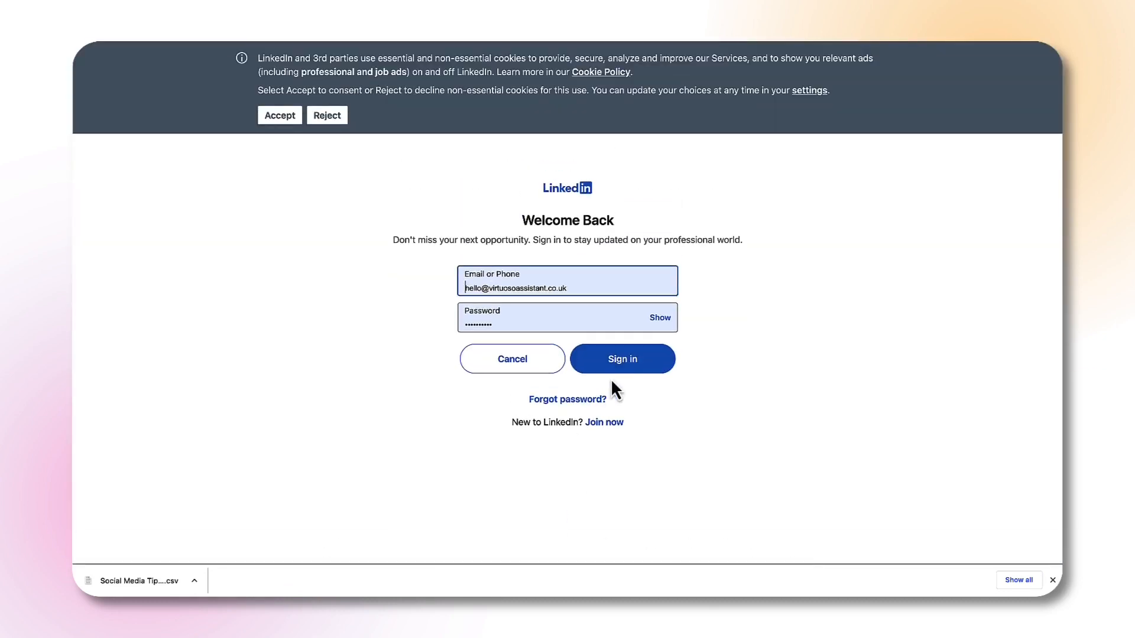
{"action": "left_click", "coordinate": [619, 365]}
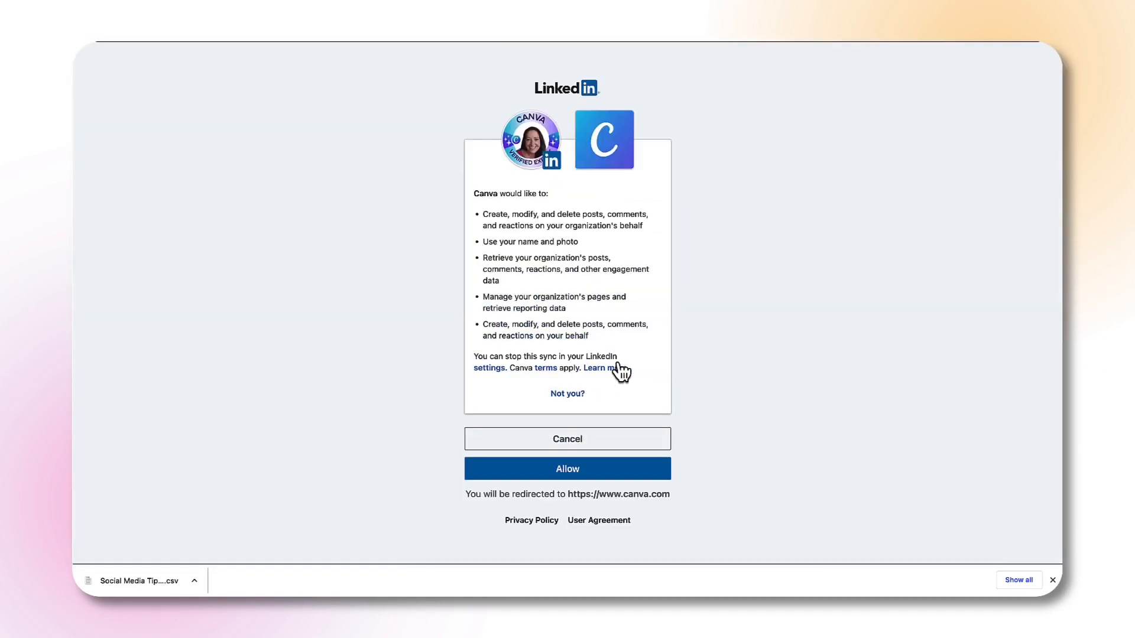
{"action": "left_click", "coordinate": [551, 473]}
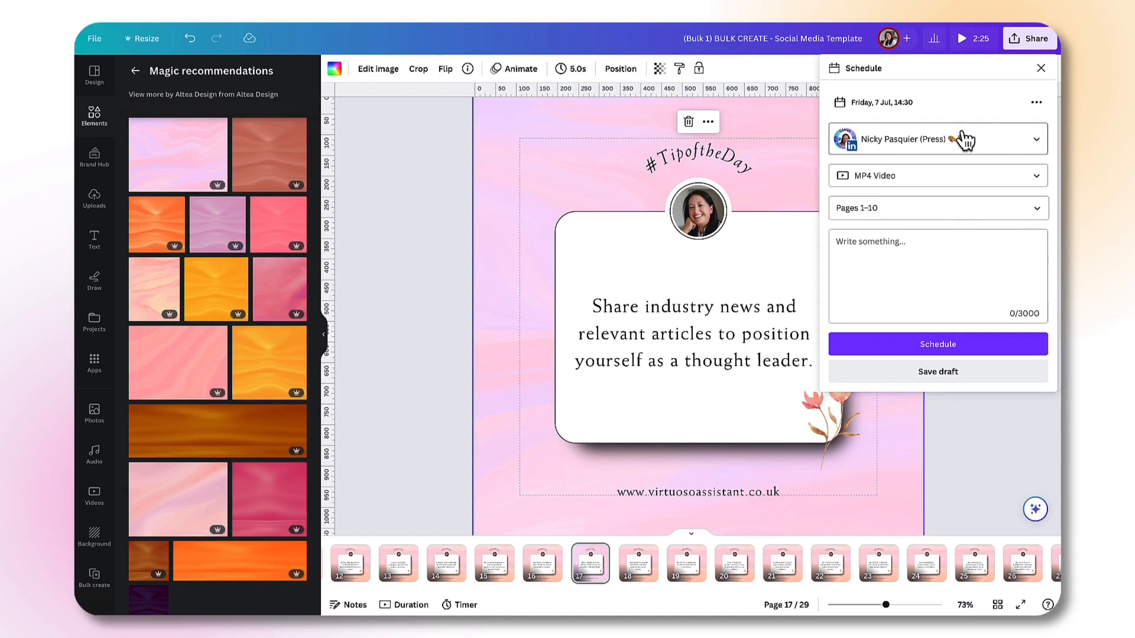
- Set the scheduled post's file type to PNG and deselect pages 2 to 10 so that only page 1 is included
{"action": "left_click", "coordinate": [884, 177]}
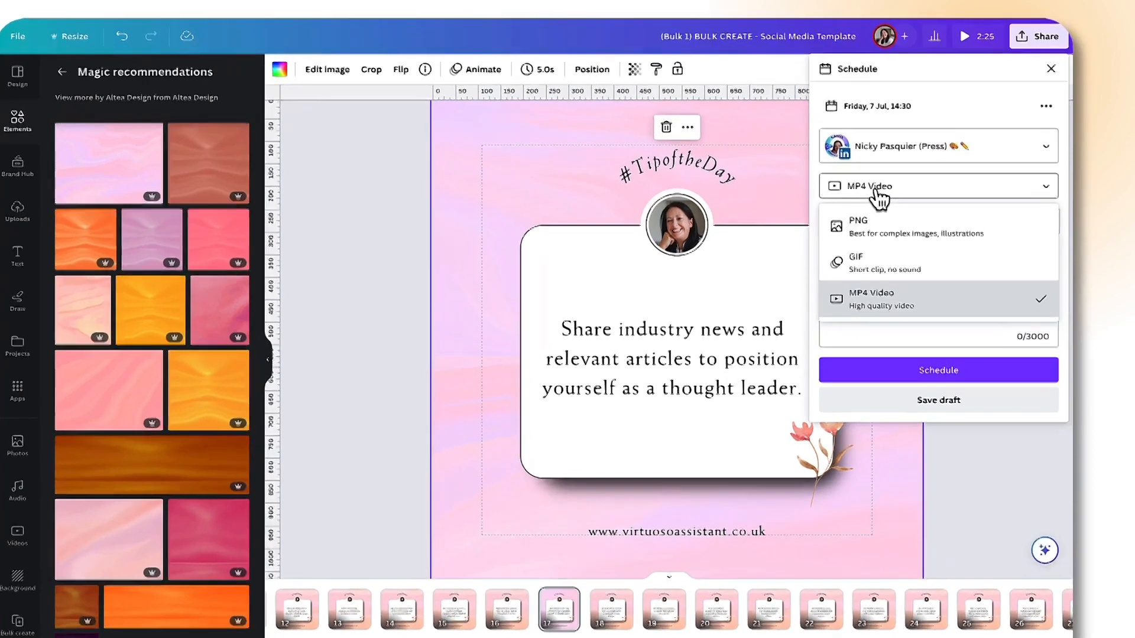
{"action": "left_click", "coordinate": [866, 226]}
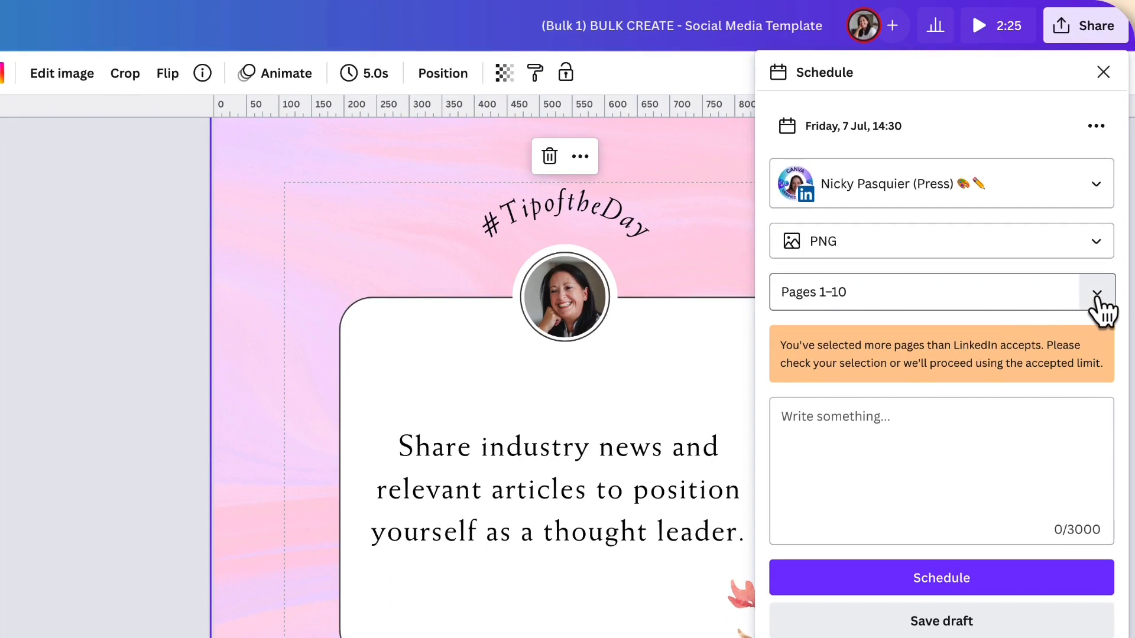
{"action": "left_click", "coordinate": [1098, 309]}
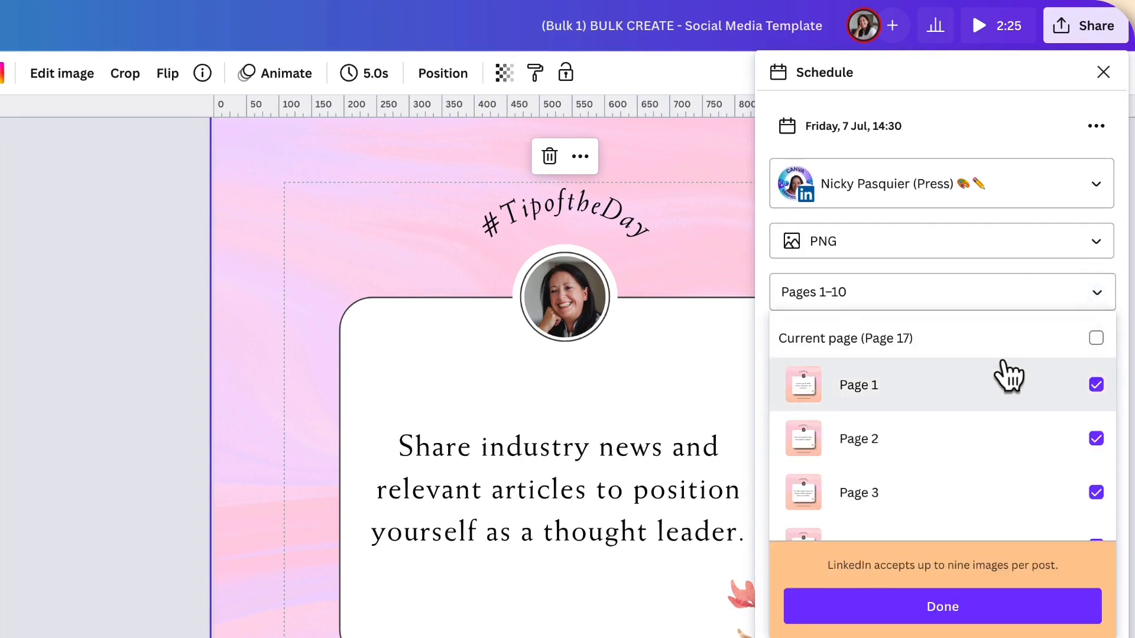
{"action": "left_click", "coordinate": [1095, 438]}
{"action": "left_click", "coordinate": [1095, 493]}
{"action": "scroll", "coordinate": [1100, 499], "scroll_direction": "down", "scroll_amount": 2}
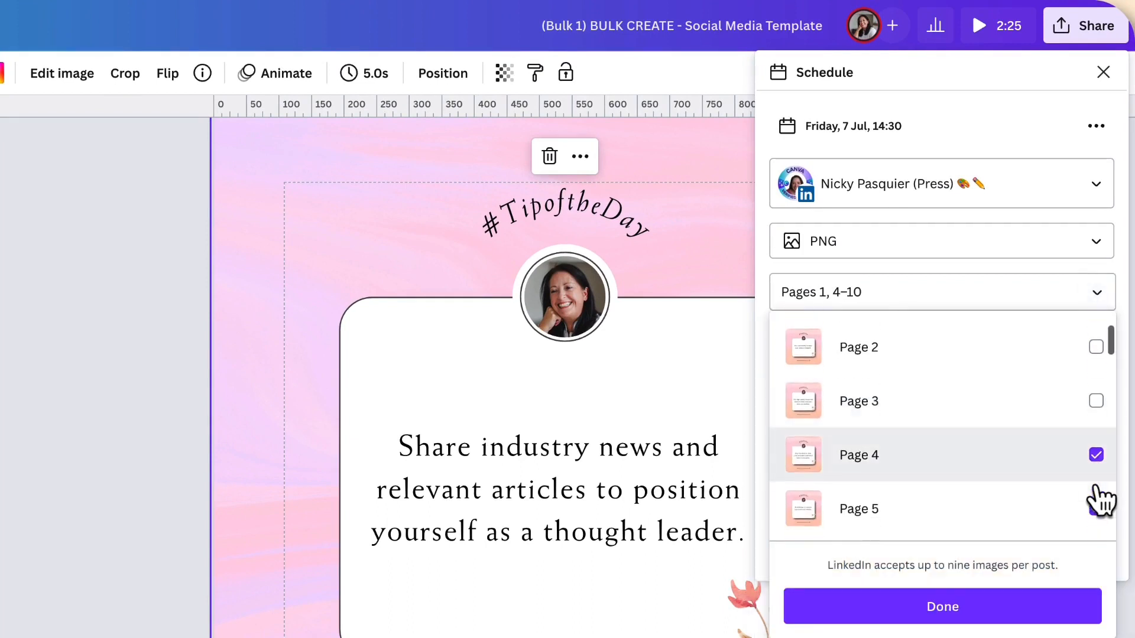
{"action": "left_click", "coordinate": [1097, 454]}
{"action": "left_click", "coordinate": [1096, 505]}
{"action": "scroll", "coordinate": [1098, 503], "scroll_direction": "down", "scroll_amount": 3}
{"action": "left_click", "coordinate": [1095, 436]}
{"action": "left_click", "coordinate": [1096, 490]}
{"action": "scroll", "coordinate": [1098, 473], "scroll_direction": "down", "scroll_amount": 2}
{"action": "left_click", "coordinate": [1096, 456]}
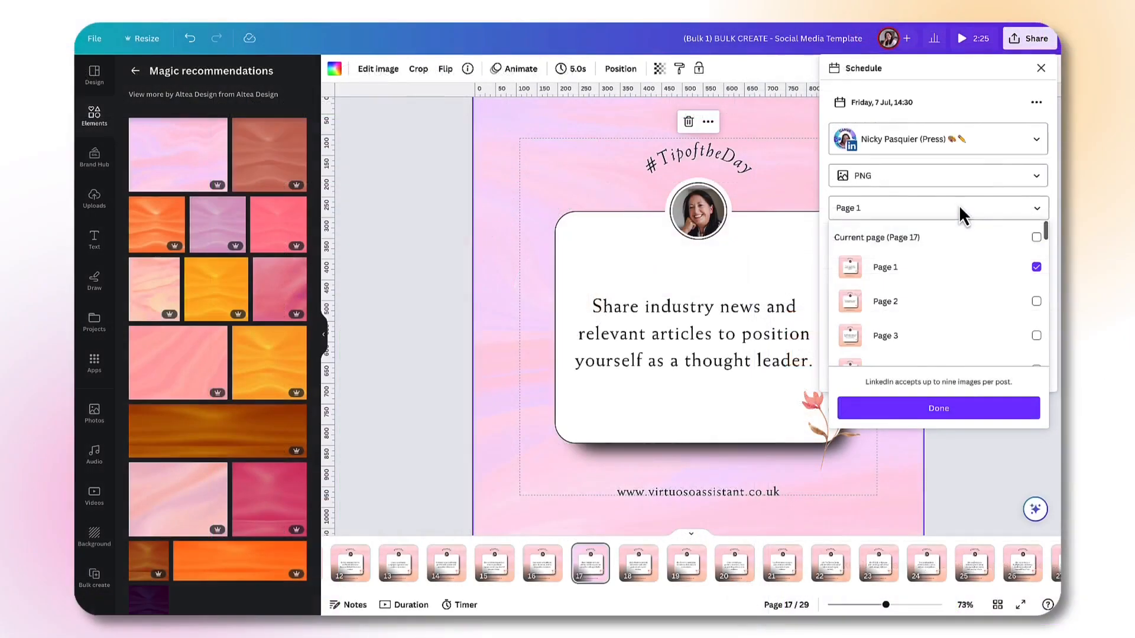
{"action": "left_click", "coordinate": [958, 207]}
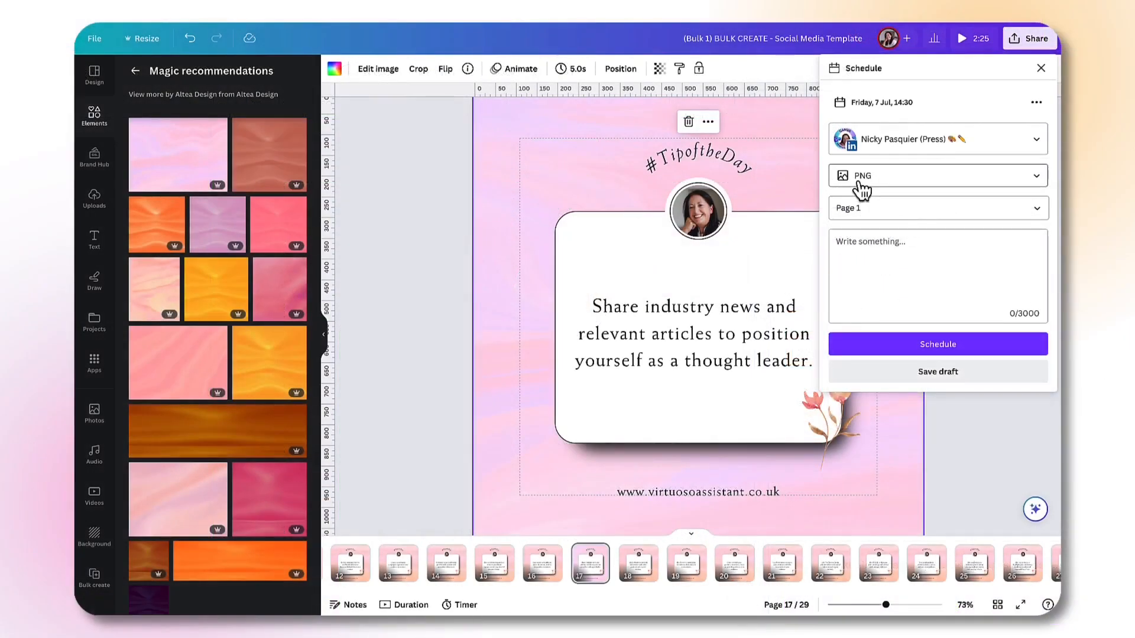
- Write the caption "My top social media tip for today." with "#TipoftheDay" below a blank line, and schedule the post
{"action": "left_click", "coordinate": [839, 244]}
{"action": "type", "text": "My top social media tip for today."}
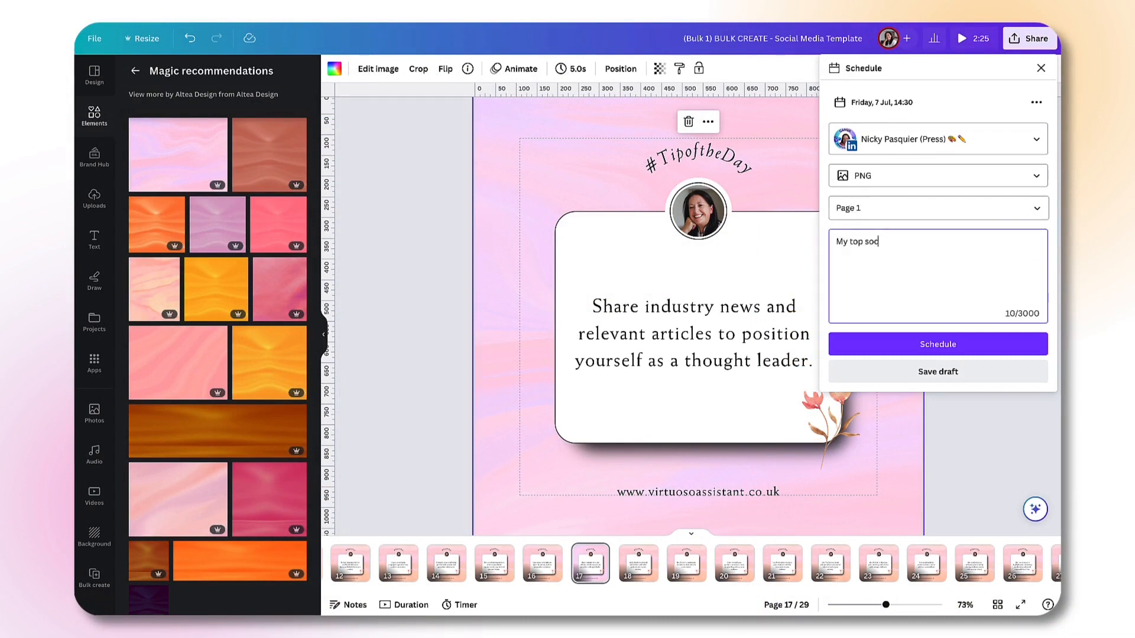
{"action": "key", "text": "Return"}
{"action": "key", "text": "Return"}
{"action": "type", "text": "#TipoftheDay"}
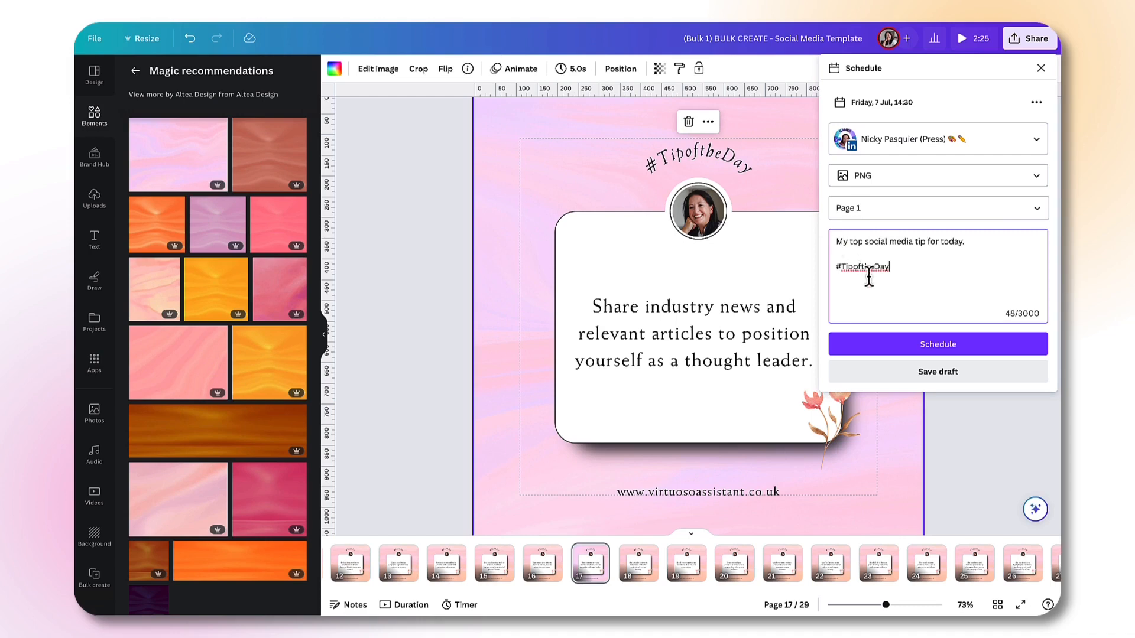
{"action": "left_click", "coordinate": [922, 345]}
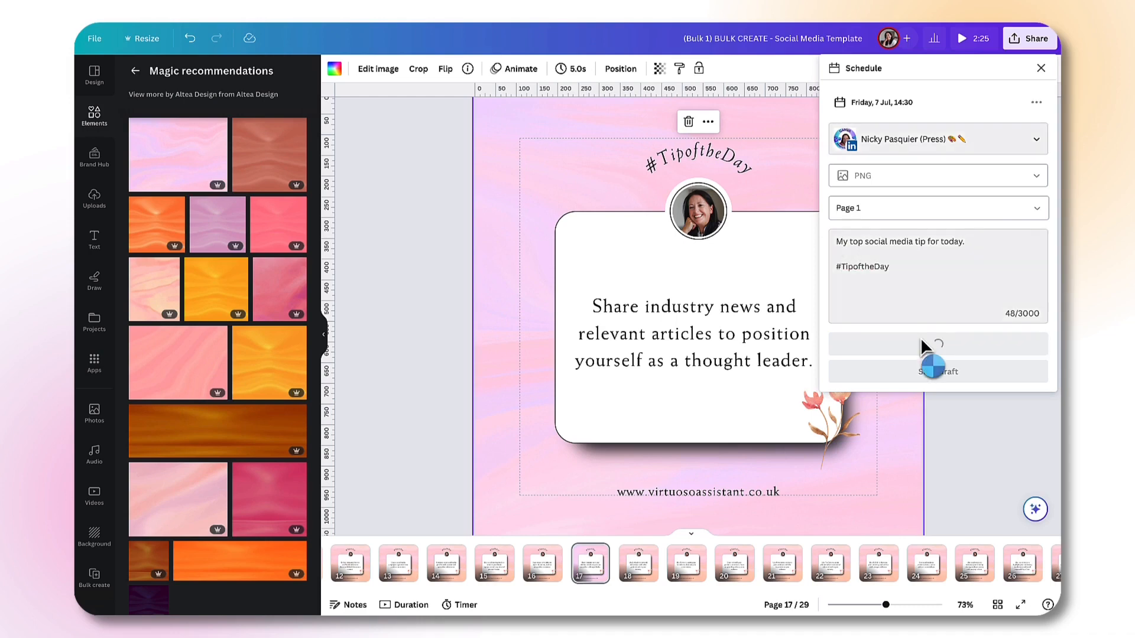